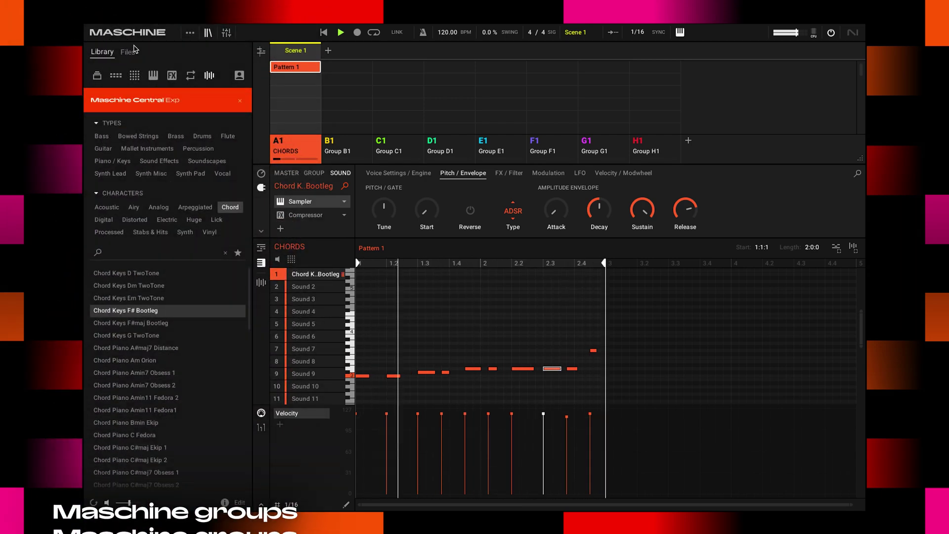
Select group B1 (PERCUSSION) and expand its sound list to reveal sounds 12–15
left_click(332, 154)
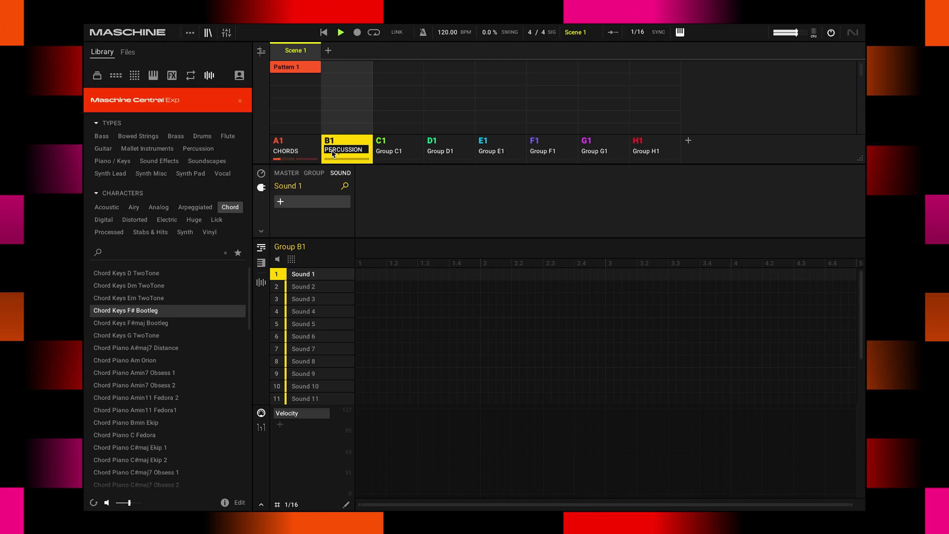
left_click_drag(825, 406, 826, 456)
mouse_move(341, 322)
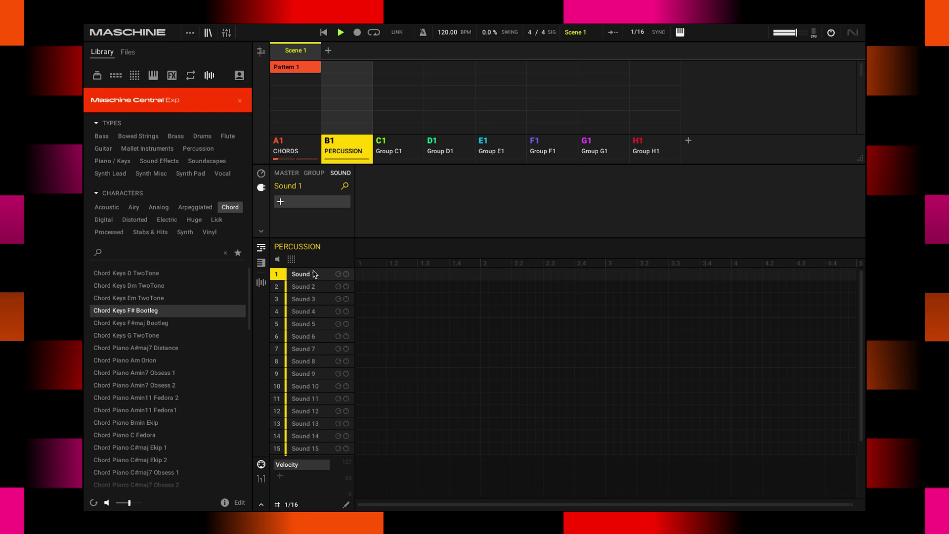
Load the Internal Drum Synth Hi-hat into Sound 1 of the PERCUSSION group
left_click(280, 201)
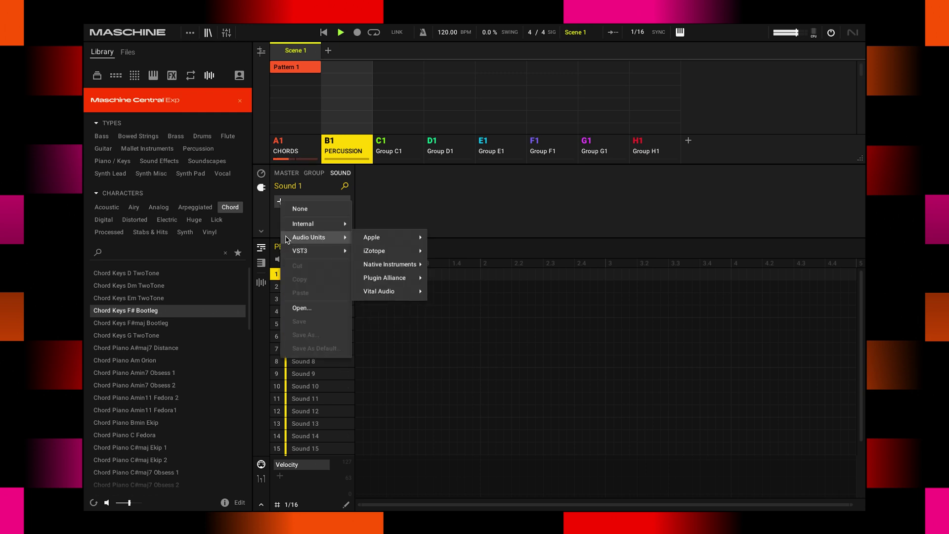
mouse_move(292, 229)
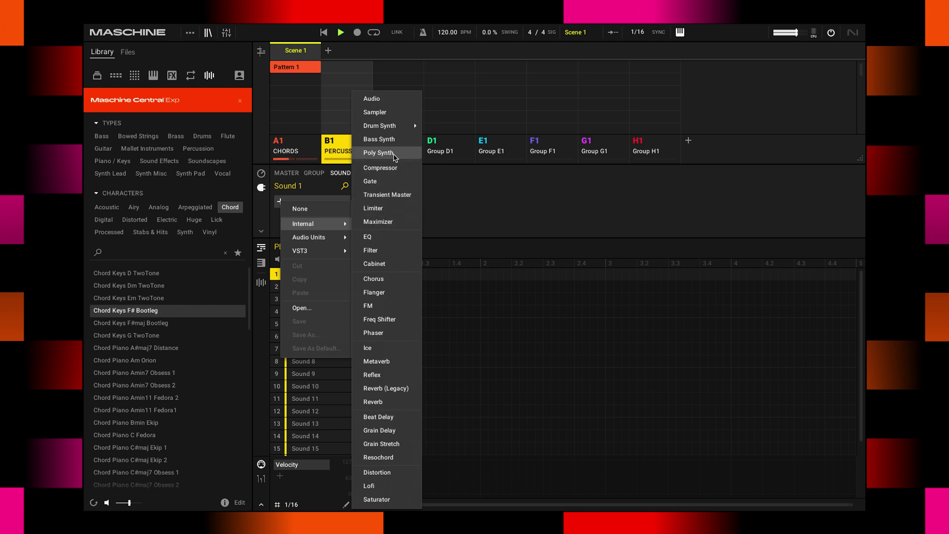
mouse_move(394, 128)
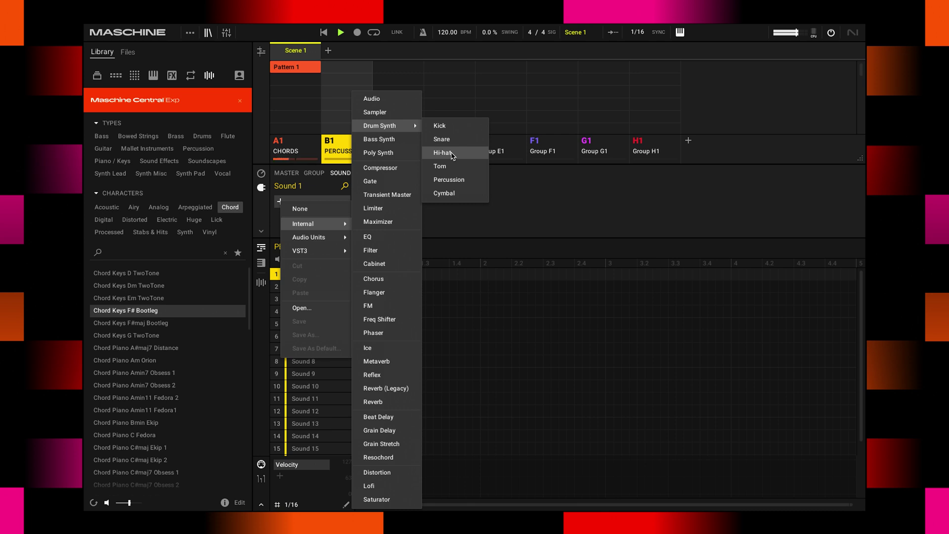
left_click(452, 155)
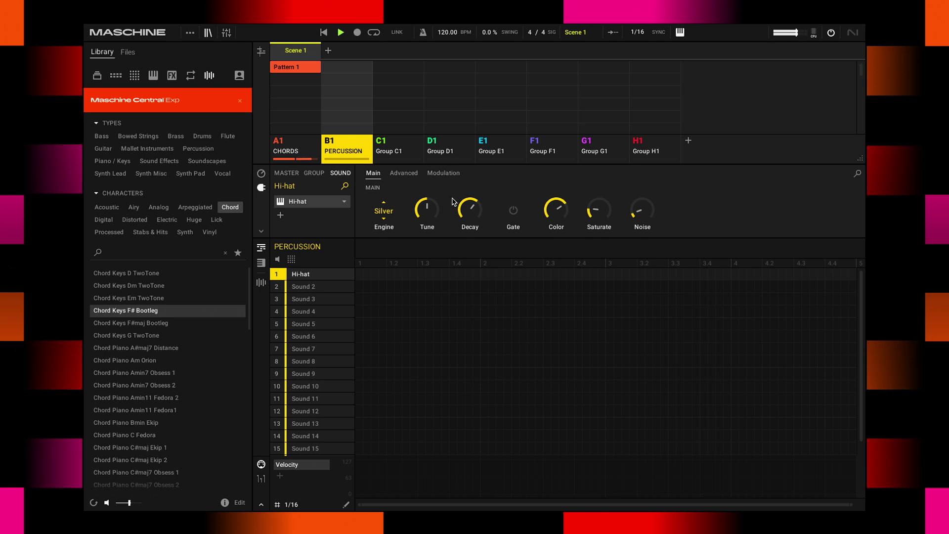
Enter Hi-hat notes at steps 1, 1.2, 1.3 and 1.4 in Pattern 1
left_click(375, 275)
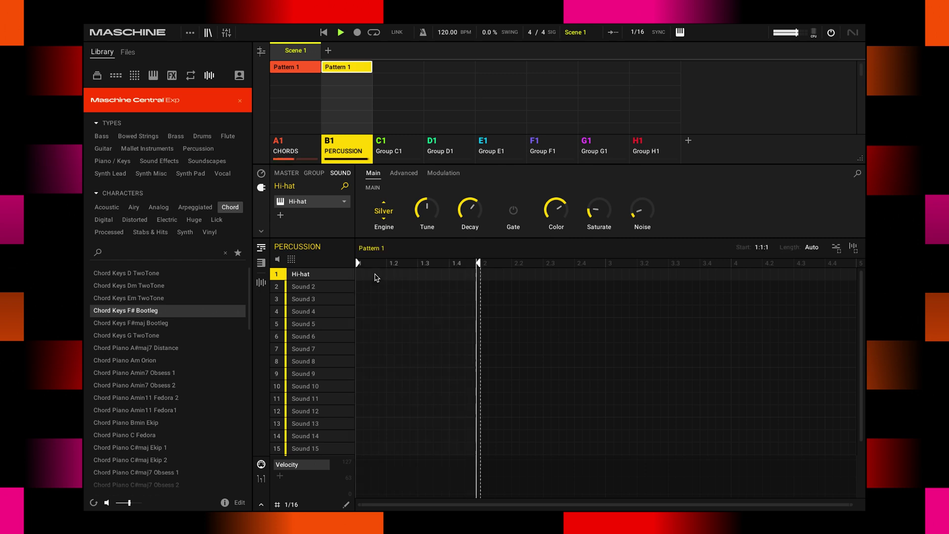
left_click(406, 274)
left_click(437, 274)
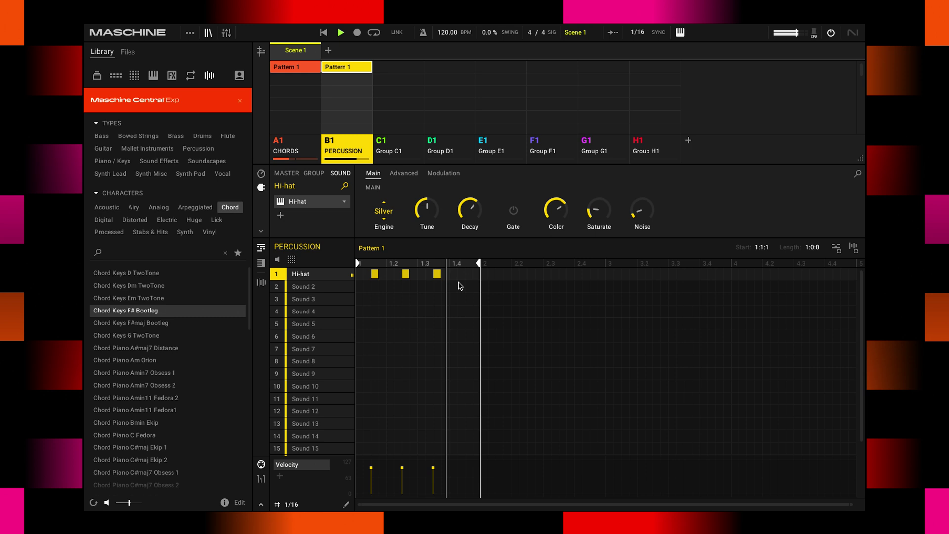
left_click(468, 274)
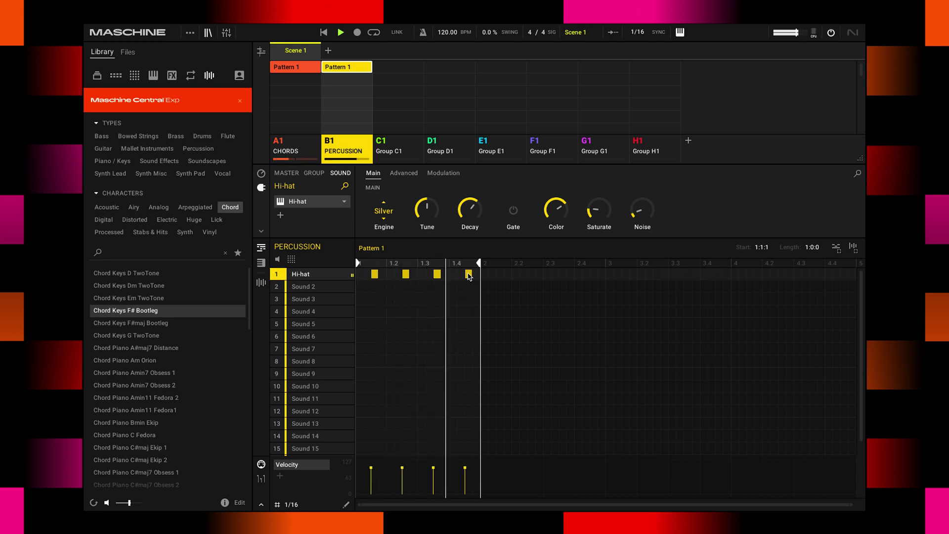
left_click(469, 274)
left_click(470, 275)
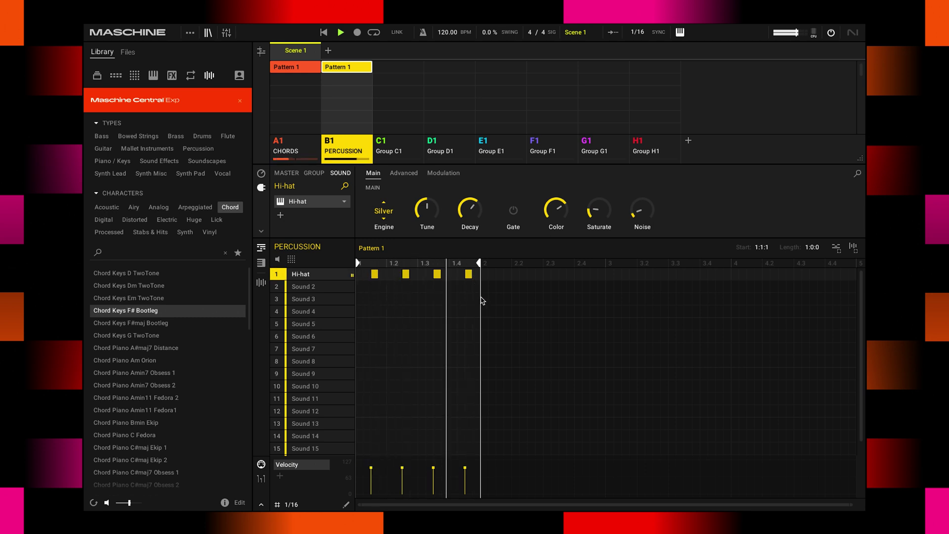
mouse_move(341, 278)
Switch the Hi-hat engine to Memory and raise its Decay to about 79%
left_click(387, 213)
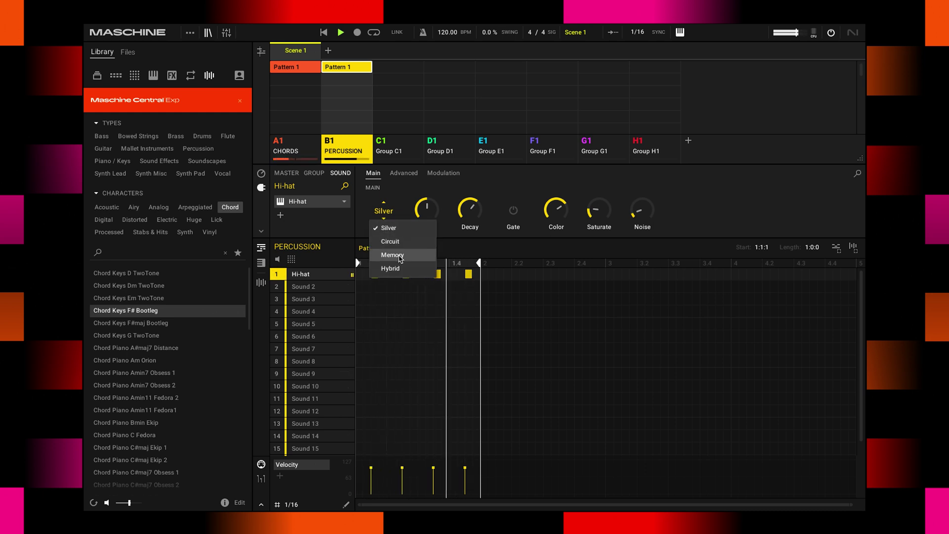
left_click(400, 255)
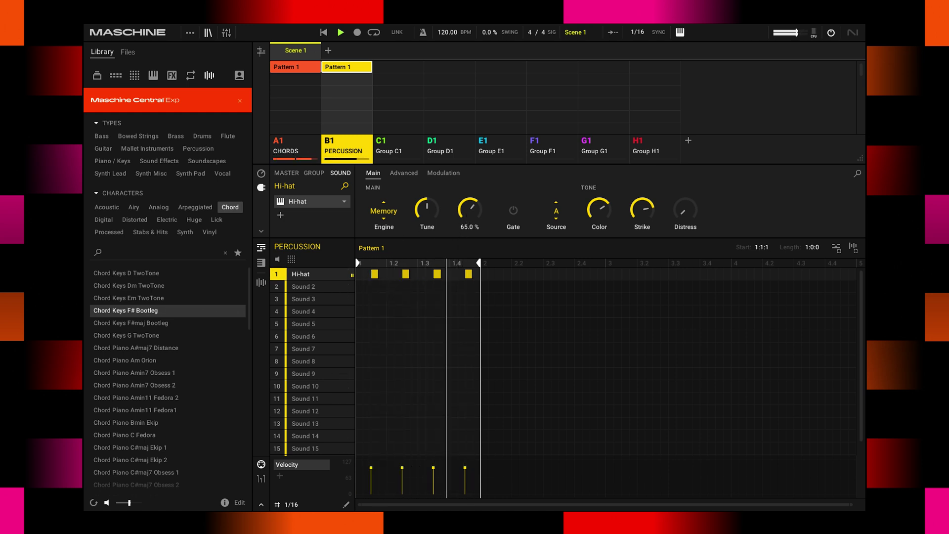
mouse_move(470, 210)
left_click_drag(470, 209, 427, 204)
Load a Percussion Drum Synth into Sound 2 and set its engine to Shaker
left_click(310, 288)
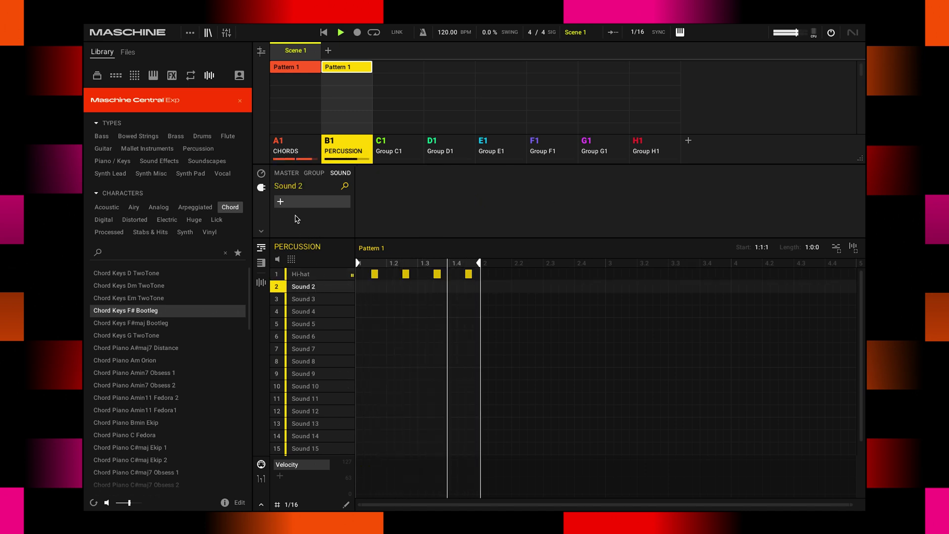
left_click(281, 201)
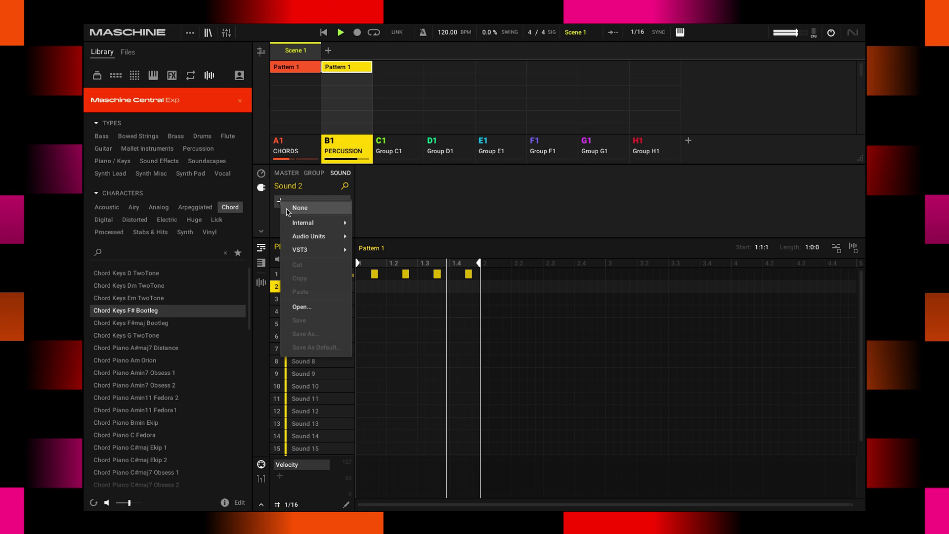
mouse_move(308, 228)
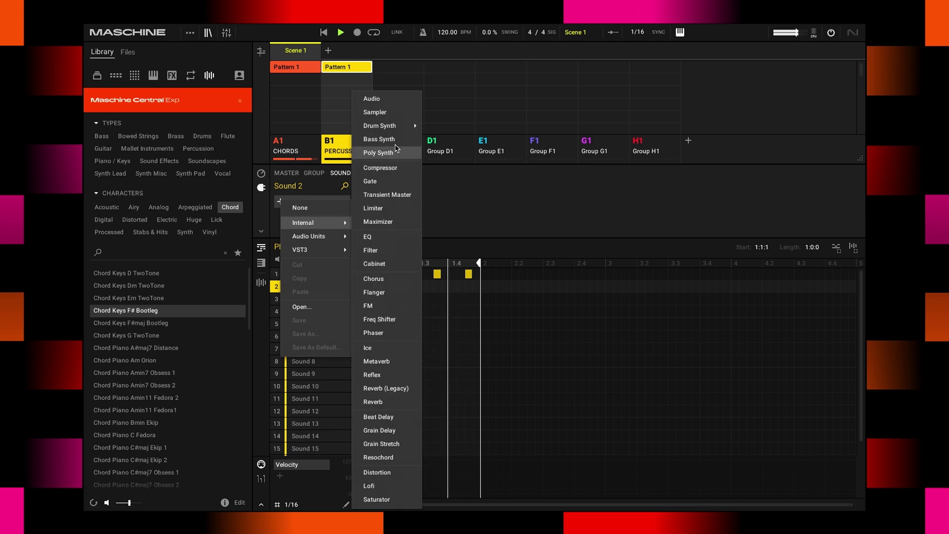
mouse_move(413, 124)
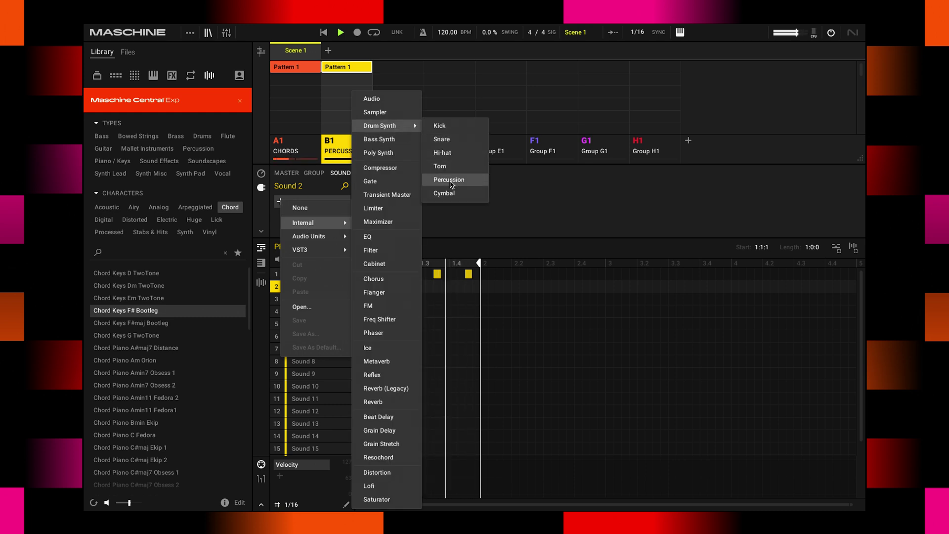
left_click(453, 180)
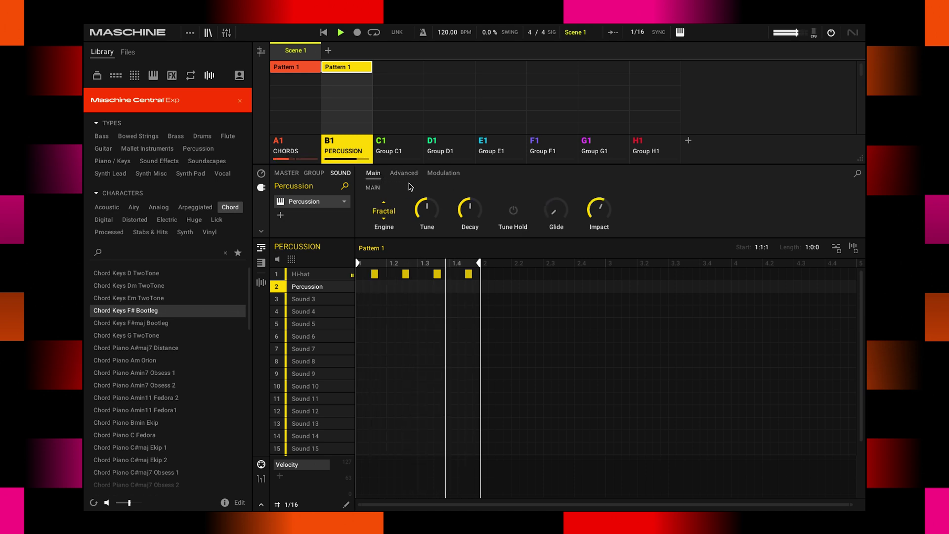
left_click(390, 216)
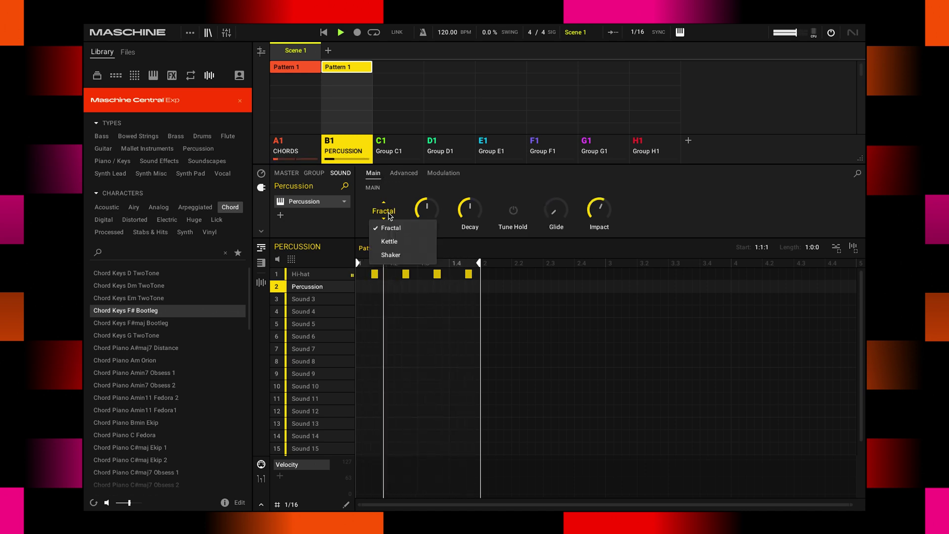
left_click(398, 255)
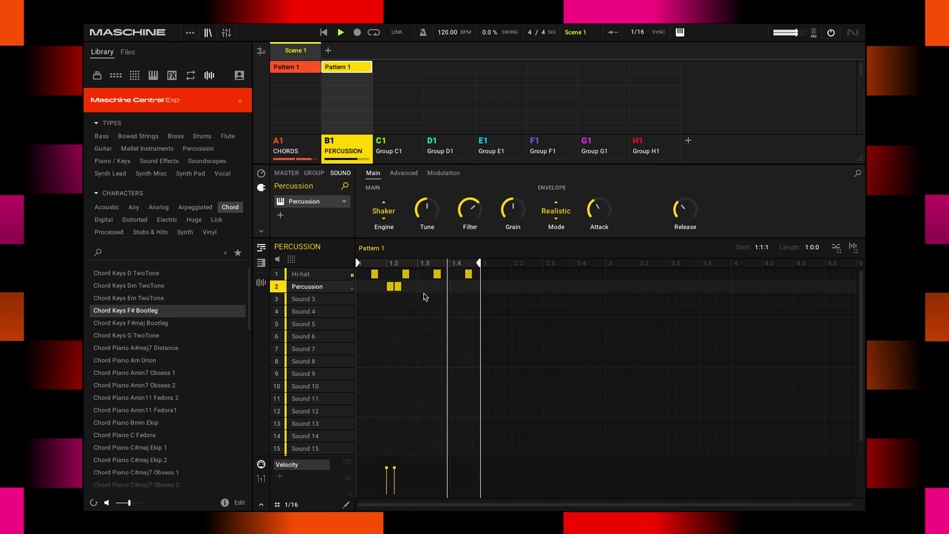
Set the shaker Mode to Performer and make one note stretching from 1.1 to beat 2
left_click(398, 287)
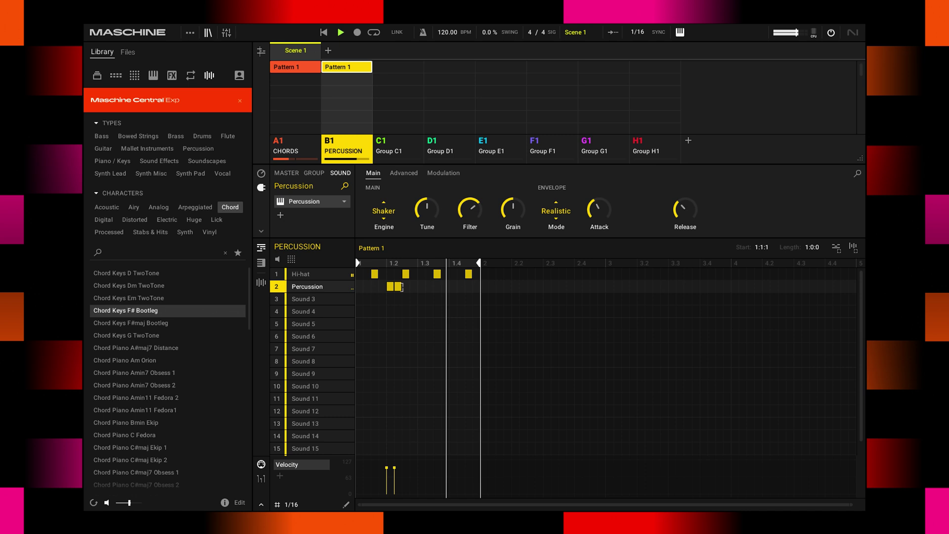
left_click(398, 286)
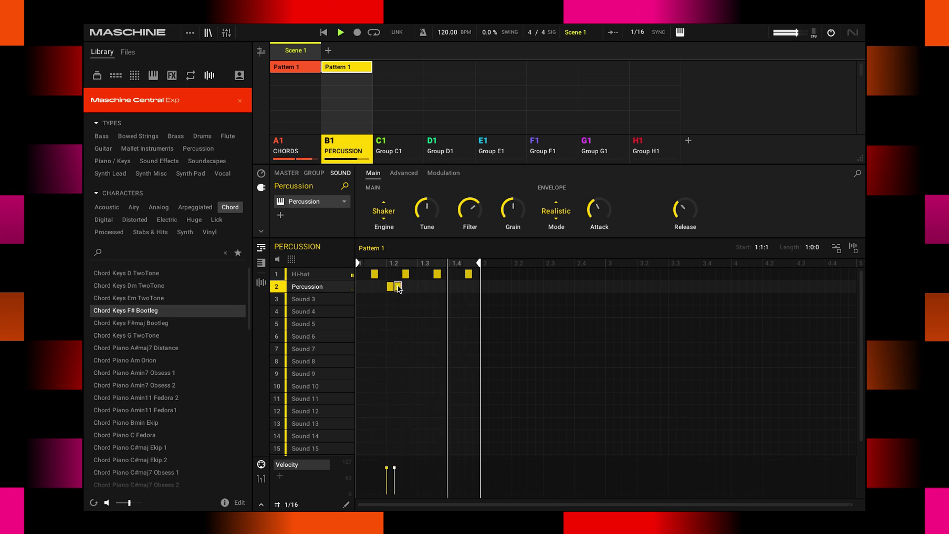
left_click(556, 211)
left_click(566, 255)
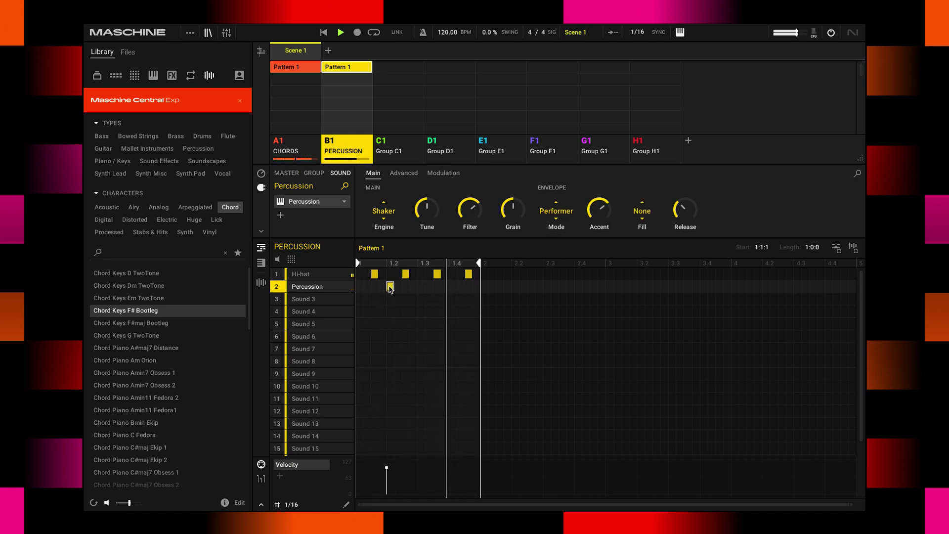
left_click_drag(390, 286, 361, 286)
left_click_drag(363, 286, 479, 289)
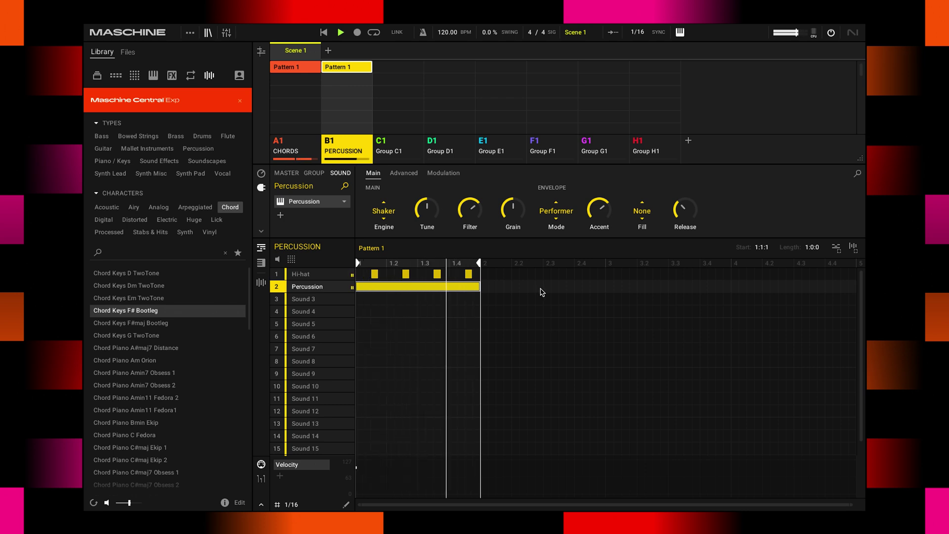
Raise the shaker Tune to about 66% and Filter to 74%
mouse_move(430, 214)
left_click_drag(431, 214, 431, 203)
left_click_drag(470, 210, 471, 206)
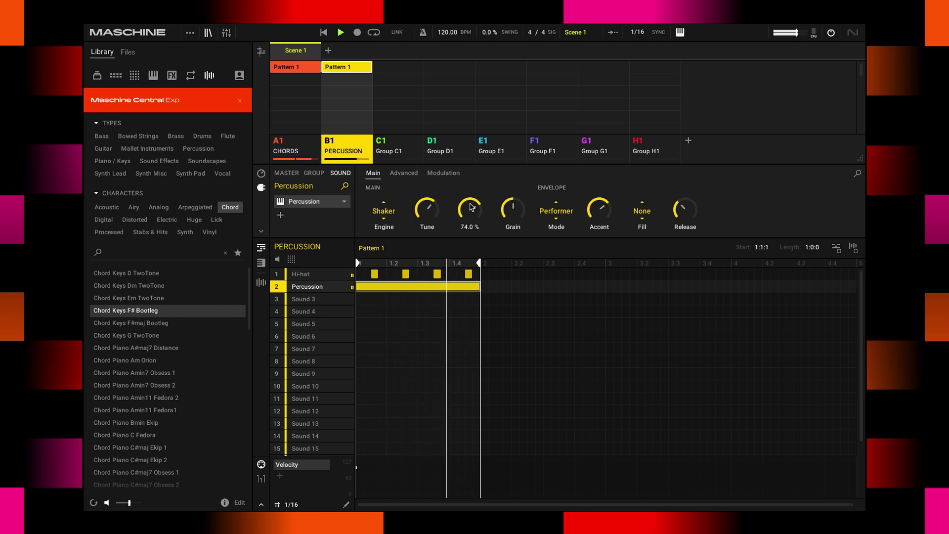
Set the shaker's Advanced Swing to 10.0%, then select the empty group C1
left_click(407, 176)
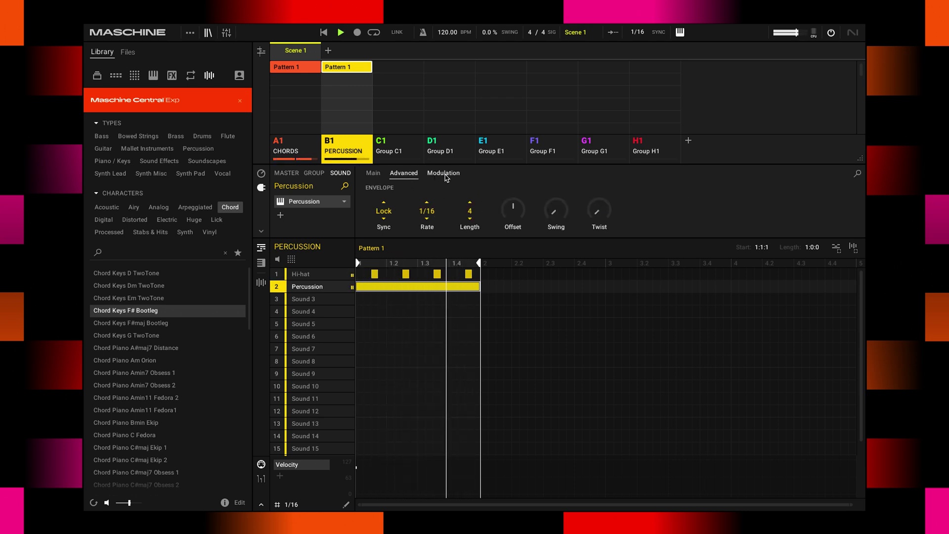
mouse_move(522, 211)
left_click_drag(556, 210, 513, 210)
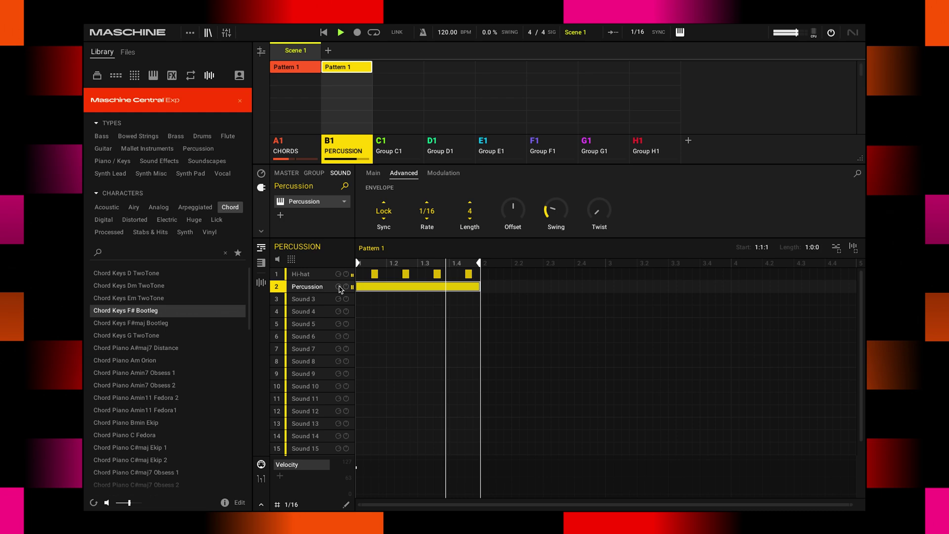
left_click(400, 145)
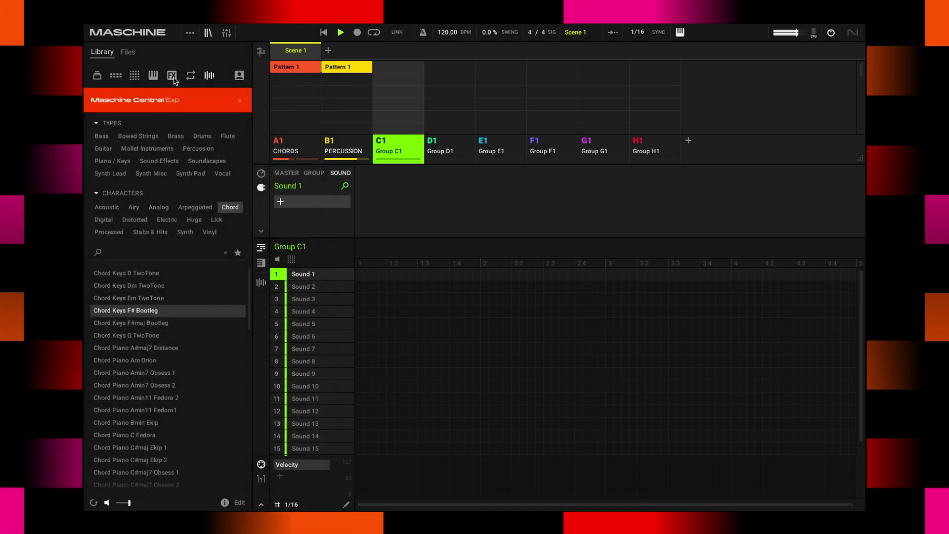
Filter the Library browser to Kits and expand styles such as Disco and Hip Hop
left_click(116, 76)
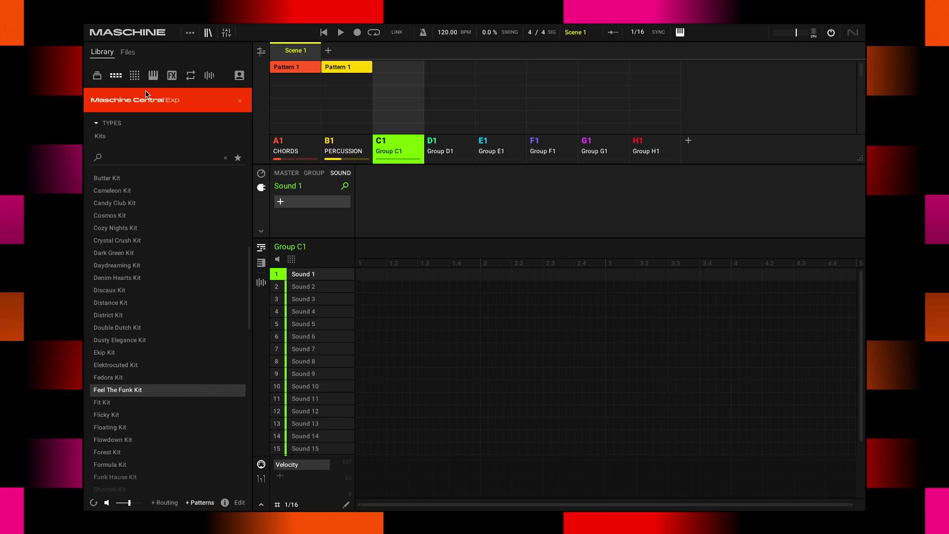
left_click(101, 138)
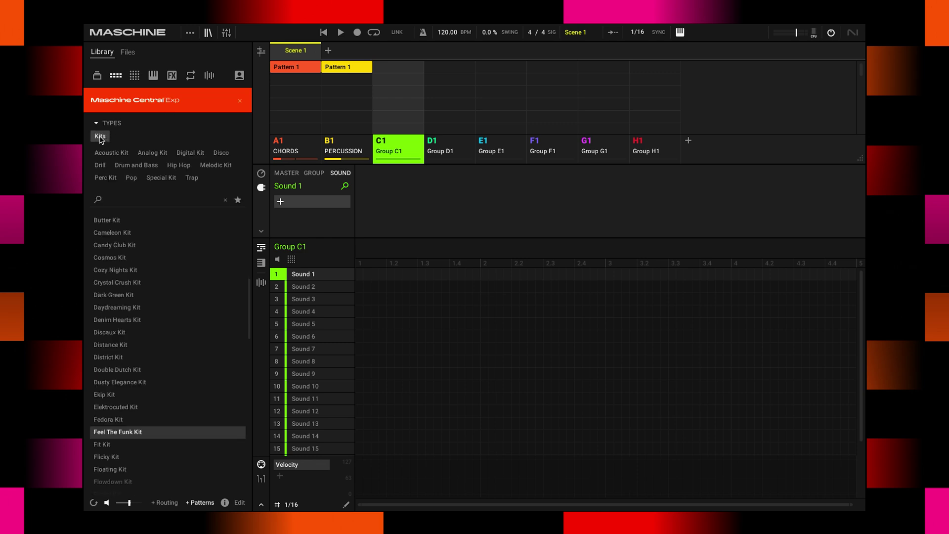
Filter kits by Disco and pick Feel The Funk Kit, dragging it toward group C1
left_click(226, 155)
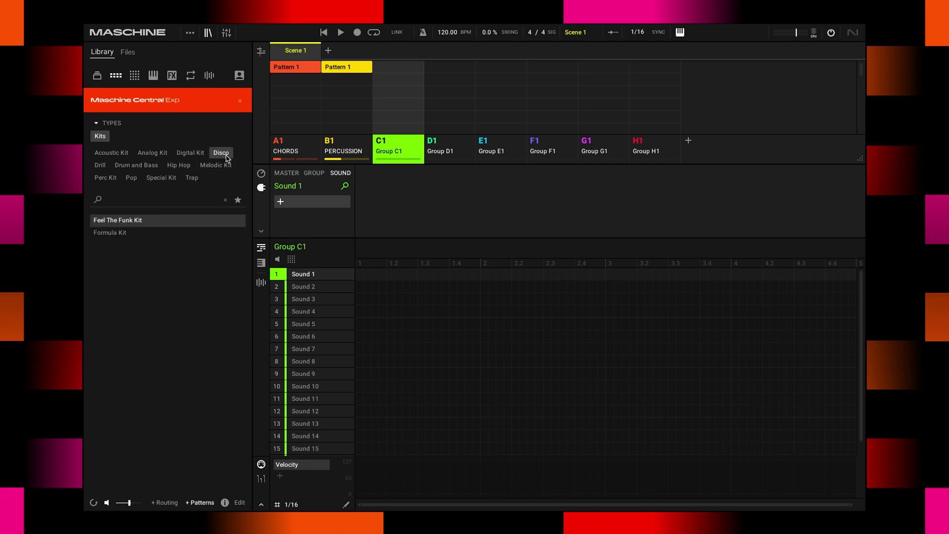
left_click(119, 233)
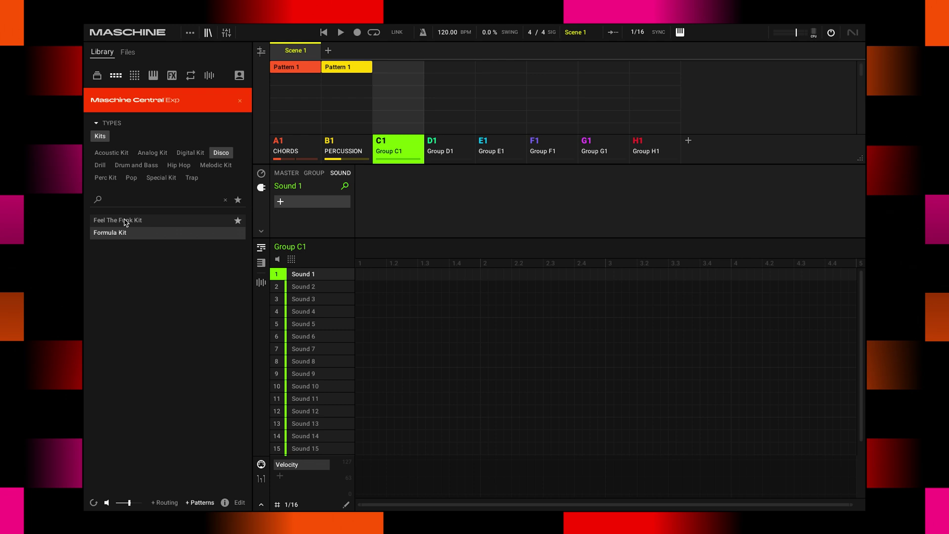
left_click(125, 222)
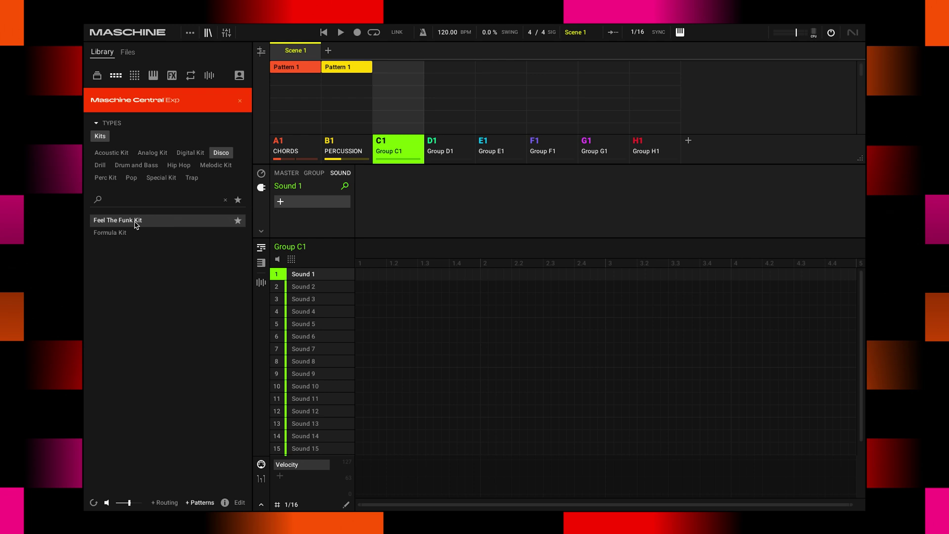
left_click_drag(135, 224, 426, 124)
Load Feel The Funk Kit into C1 and solo C1, muting CHORDS and PERCUSSION
left_click(120, 221)
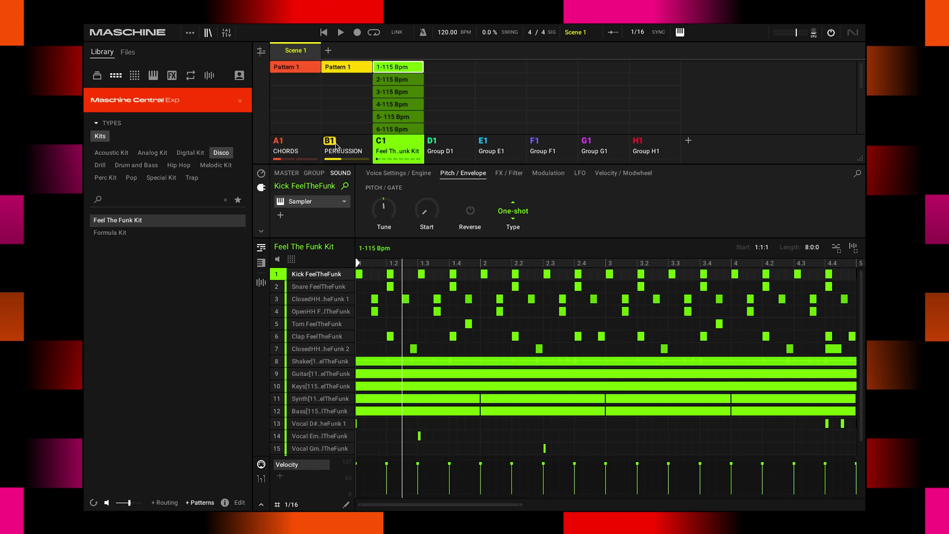
right_click(384, 143, "shift")
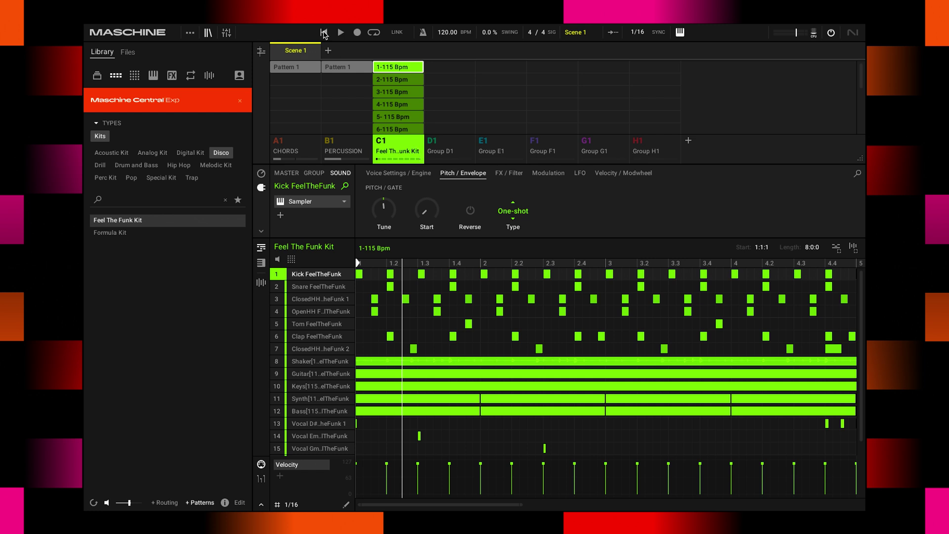
Replay the funk kit pattern and delete the loop and vocal notes in rows 8–16, keeping the drum hits
left_click(324, 33)
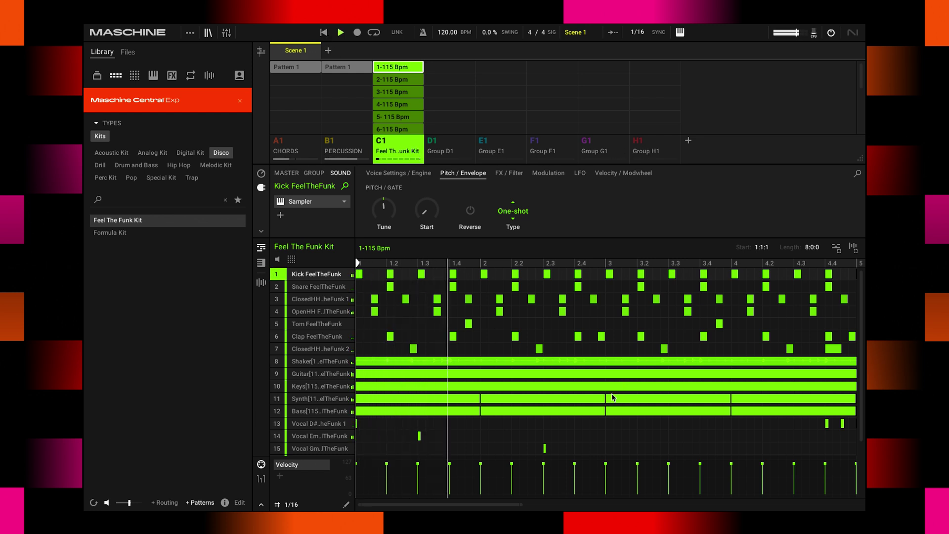
double_click(467, 504)
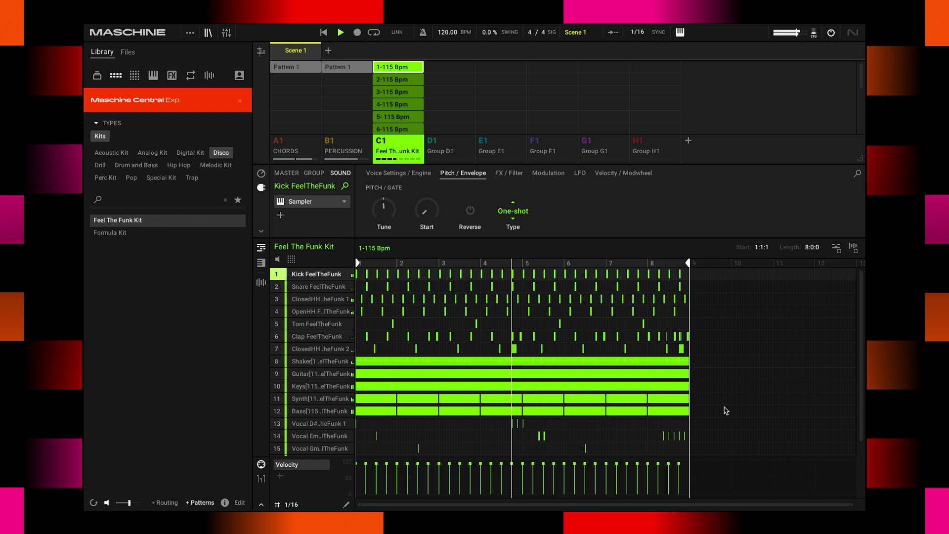
scroll(713, 445, "down", 1)
left_click_drag(709, 454, 357, 348)
key("Delete")
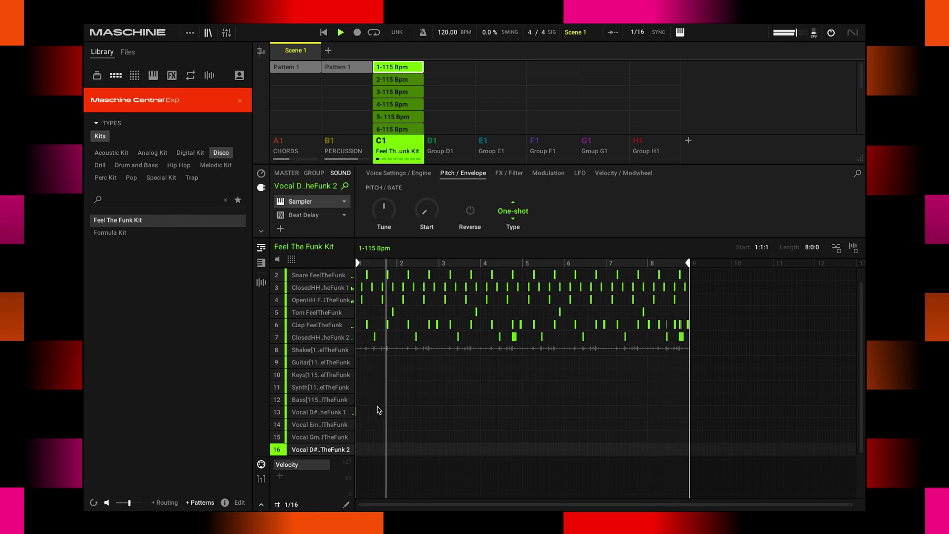
mouse_move(324, 417)
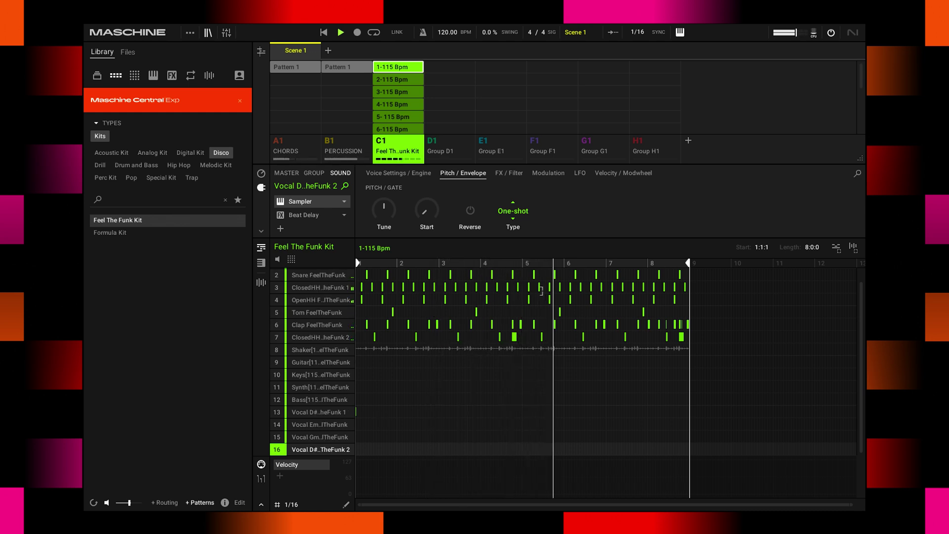
Unmute the A1 CHORDS and B1 PERCUSSION groups
left_click(294, 151)
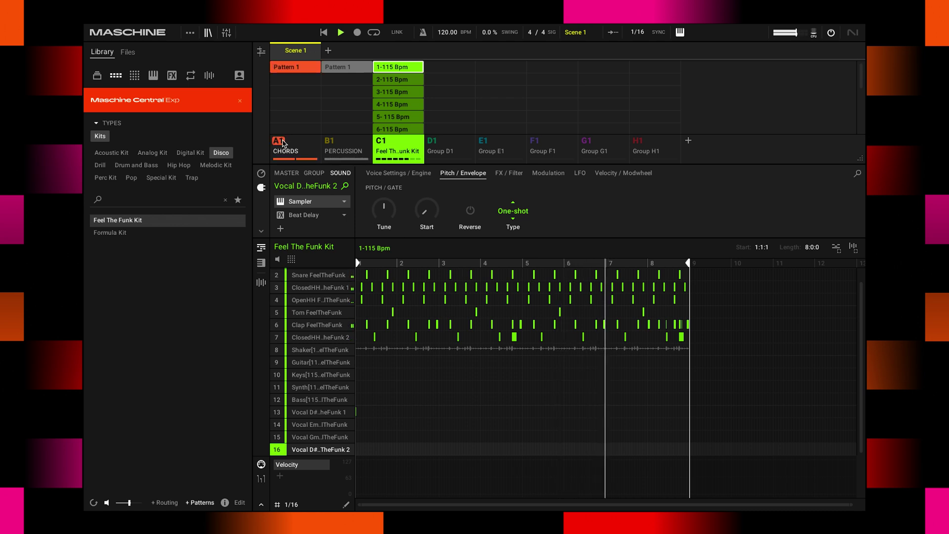
left_click(331, 142)
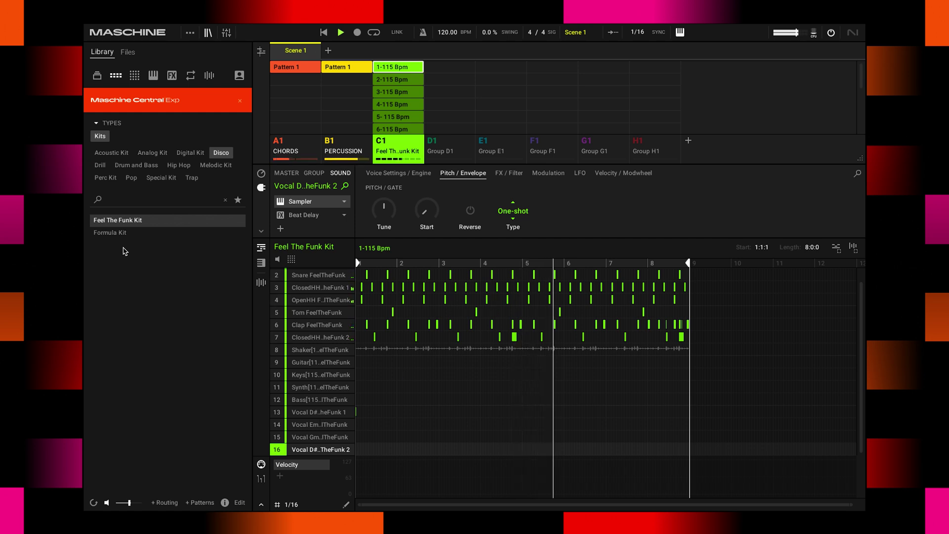
Filter to Hip Hop kits, audition Sunday Morning, Thoughts and Straight Up, then load Starlight Kit into C1
left_click(181, 168)
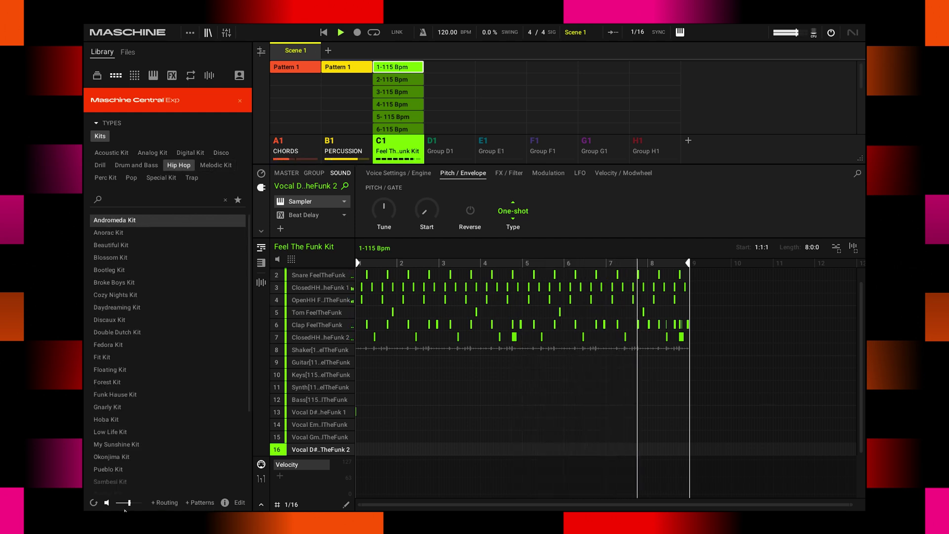
scroll(134, 420, "down", 3)
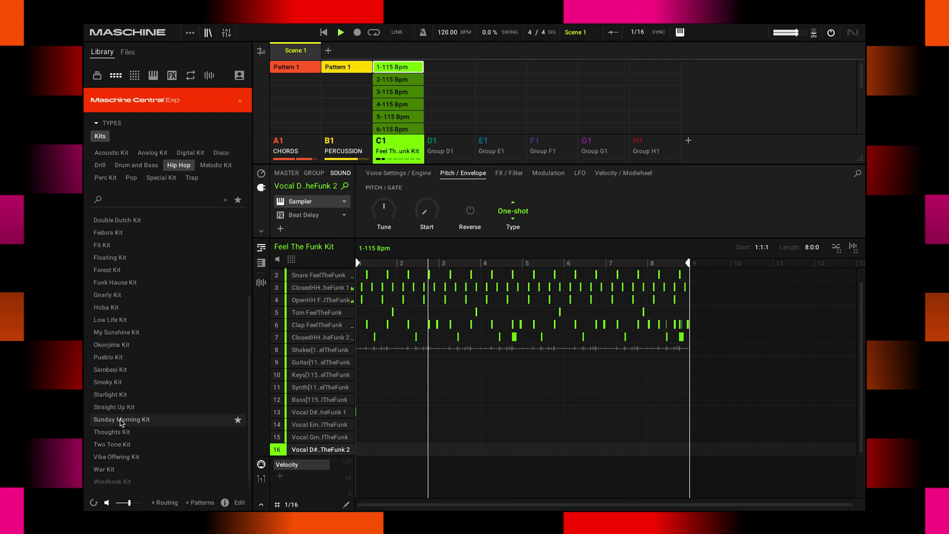
left_click(121, 420)
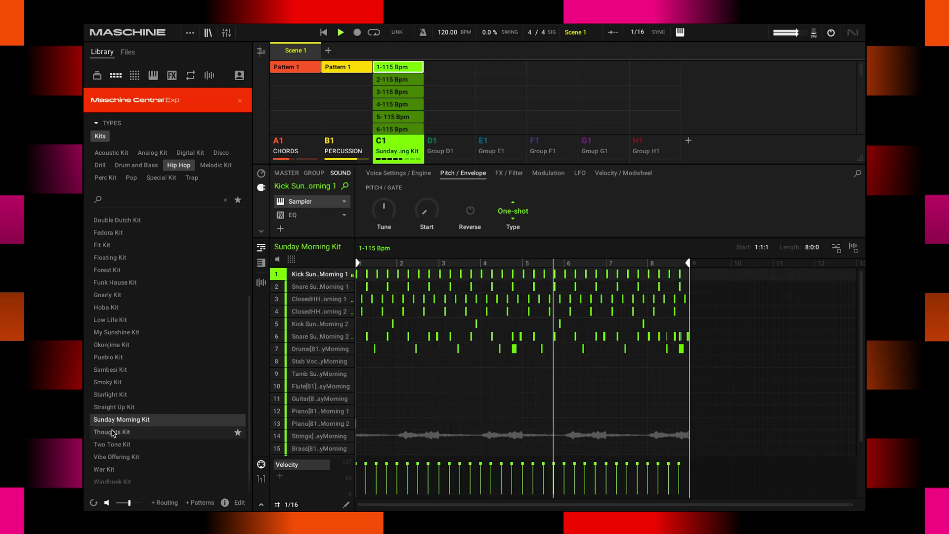
left_click(112, 432)
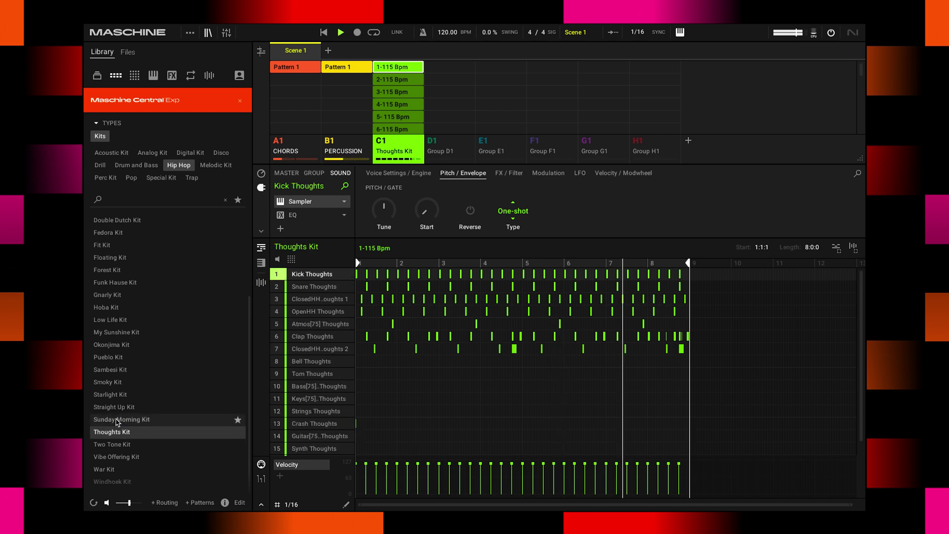
left_click(117, 419)
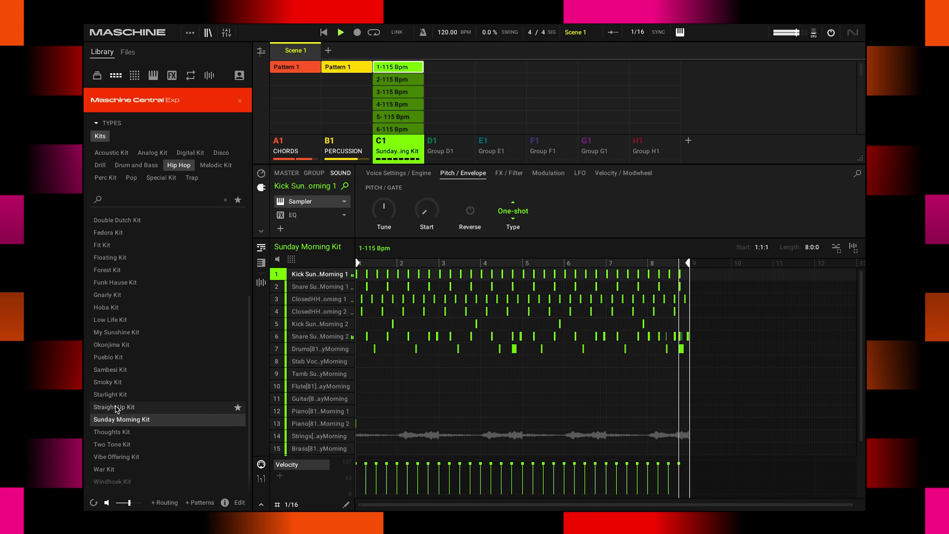
left_click(116, 409)
left_click(111, 394)
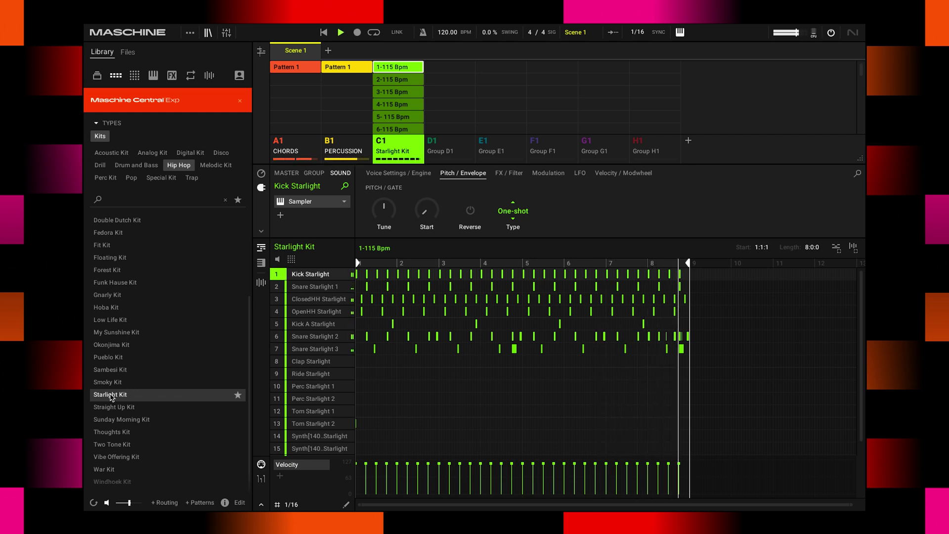
mouse_move(348, 353)
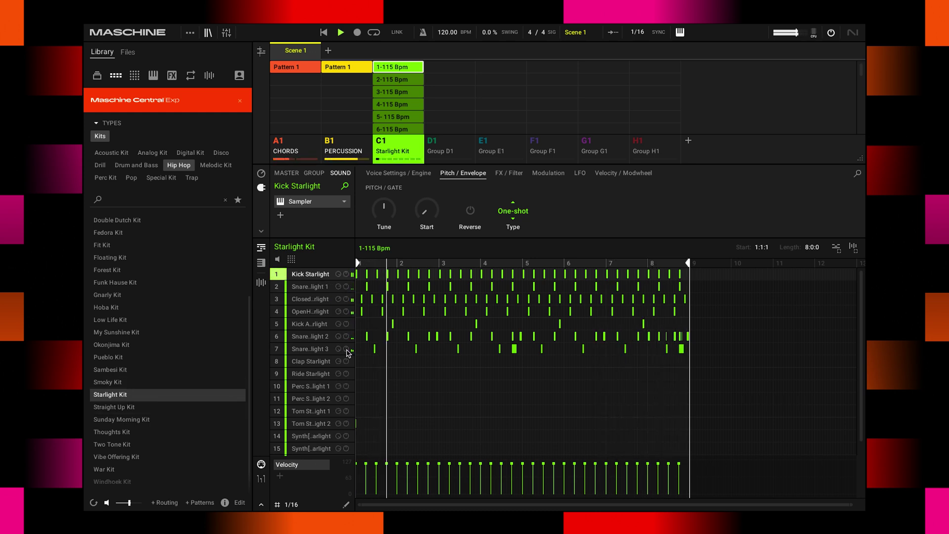
left_click(400, 82)
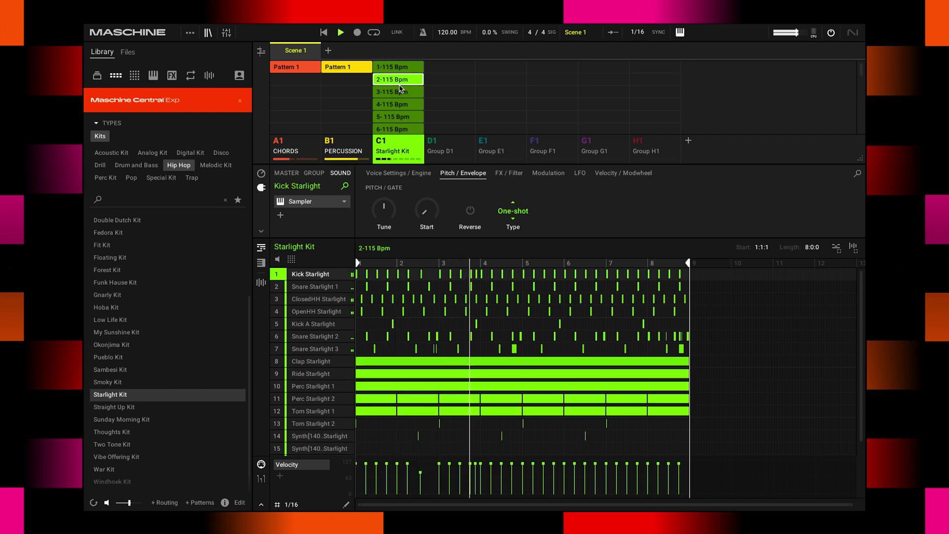
left_click(399, 94)
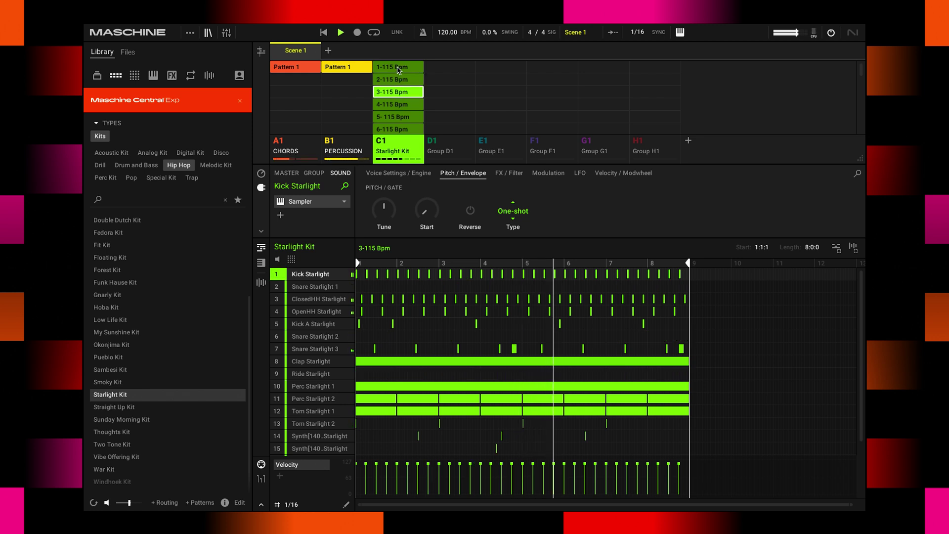
left_click(395, 105)
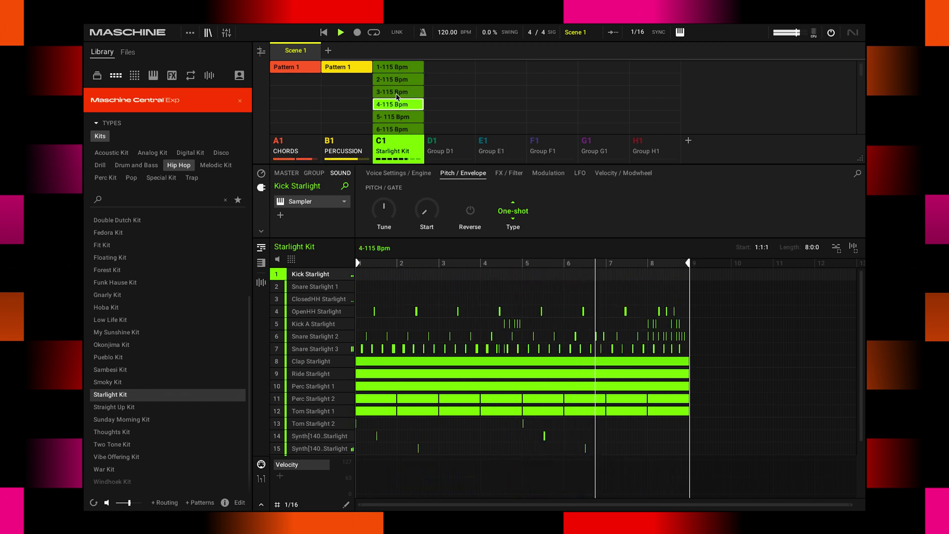
left_click(398, 69)
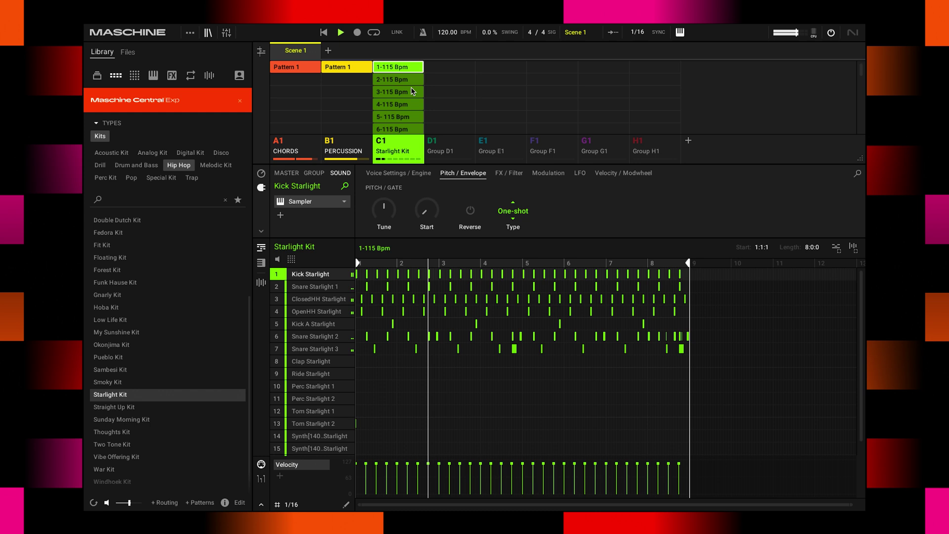
Select empty group D1 and filter the library to Bass instrument presets
left_click(455, 144)
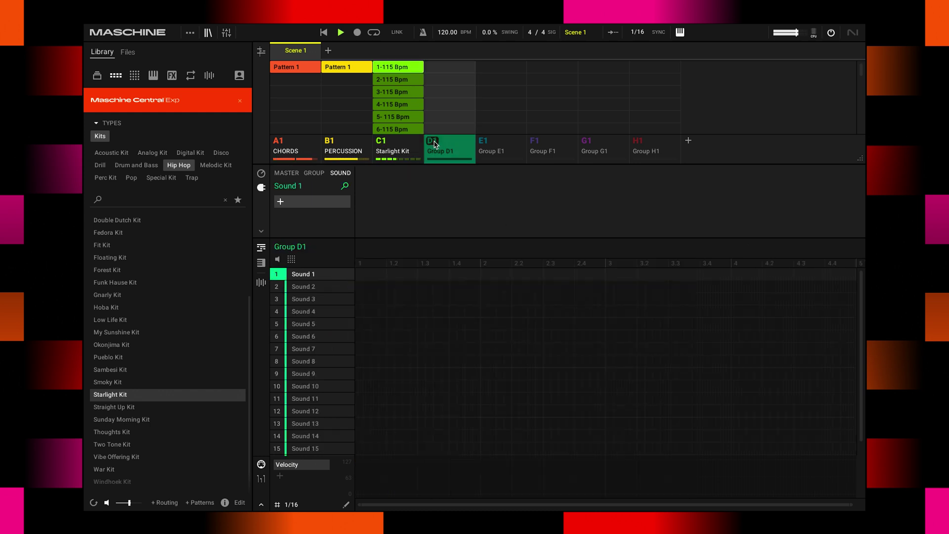
left_click(435, 144)
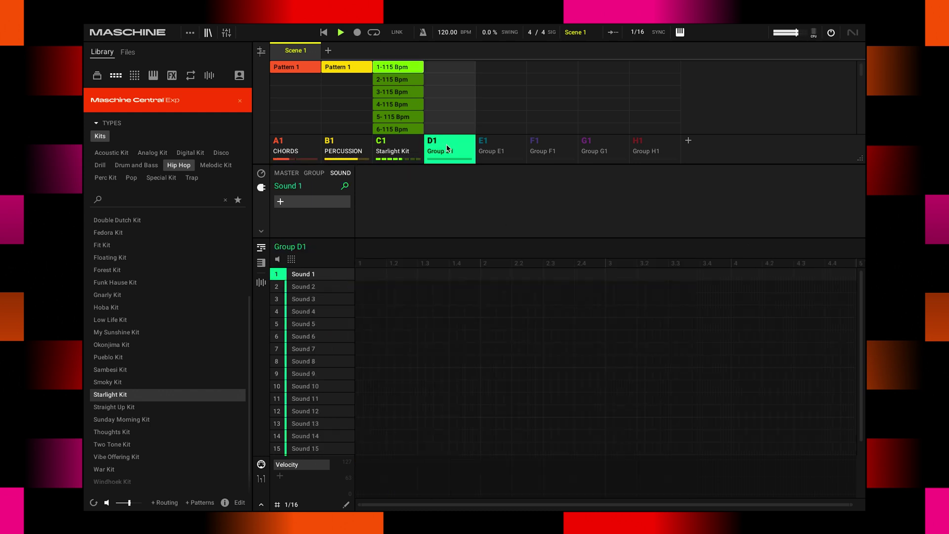
left_click(138, 75)
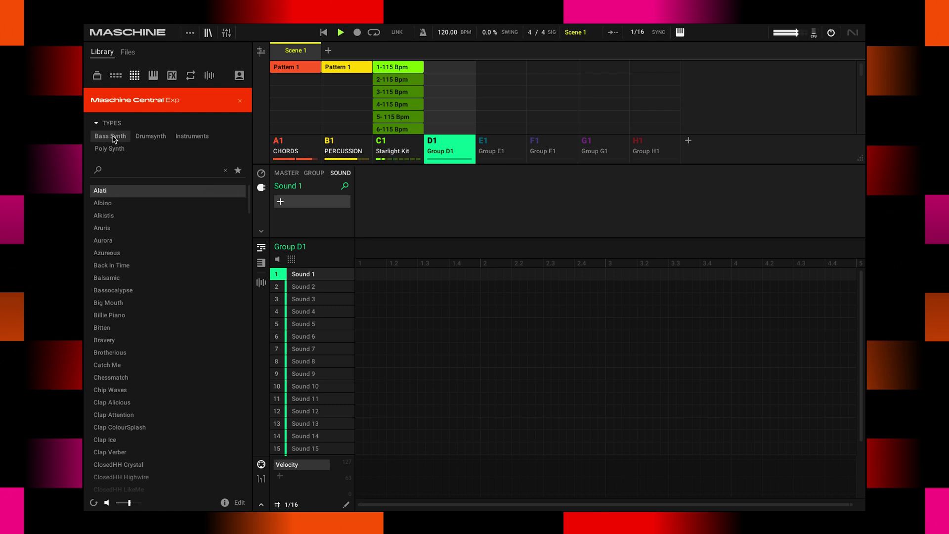
left_click(203, 140)
left_click(103, 168)
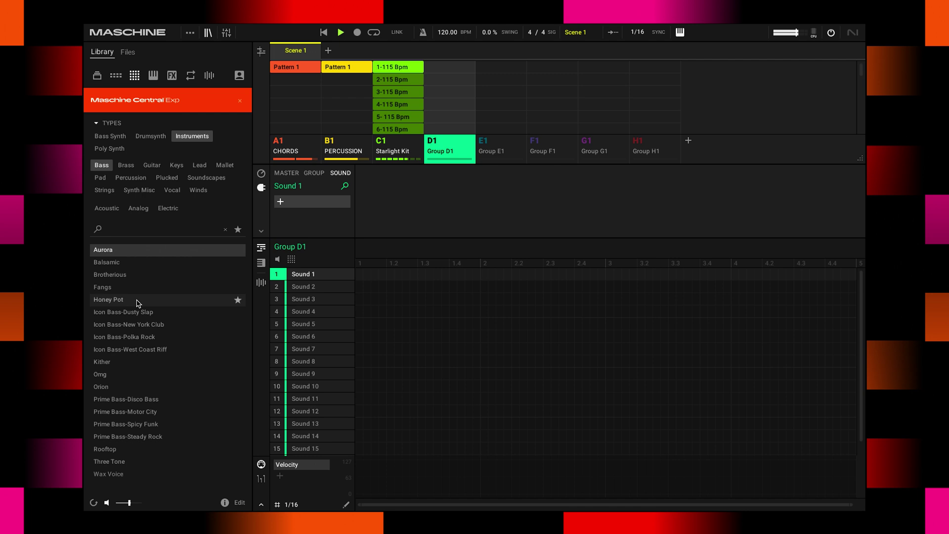
Raise preview volume, audition Balsamic through Icon Bass-New York Club presets, then stop playback
left_click_drag(126, 509, 134, 503)
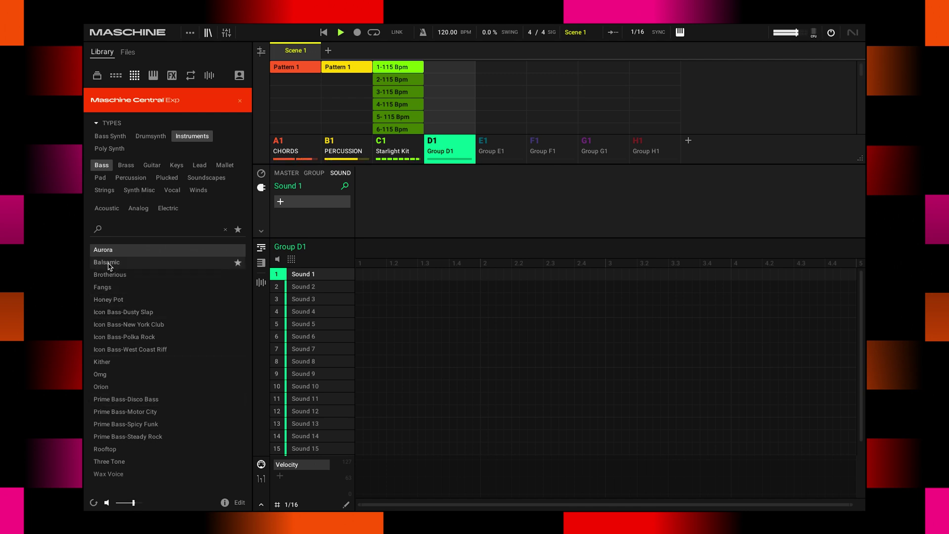
left_click(110, 264)
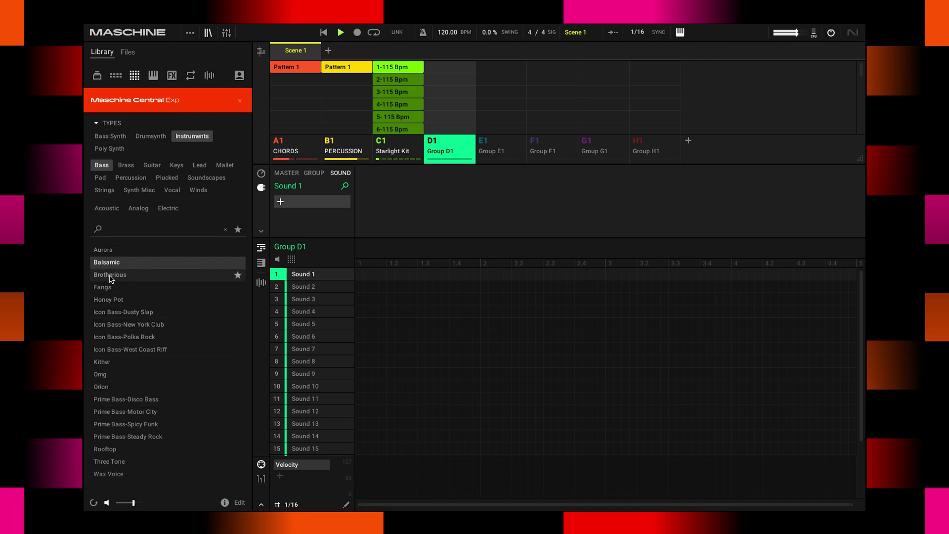
left_click(110, 276)
left_click(110, 288)
left_click(111, 300)
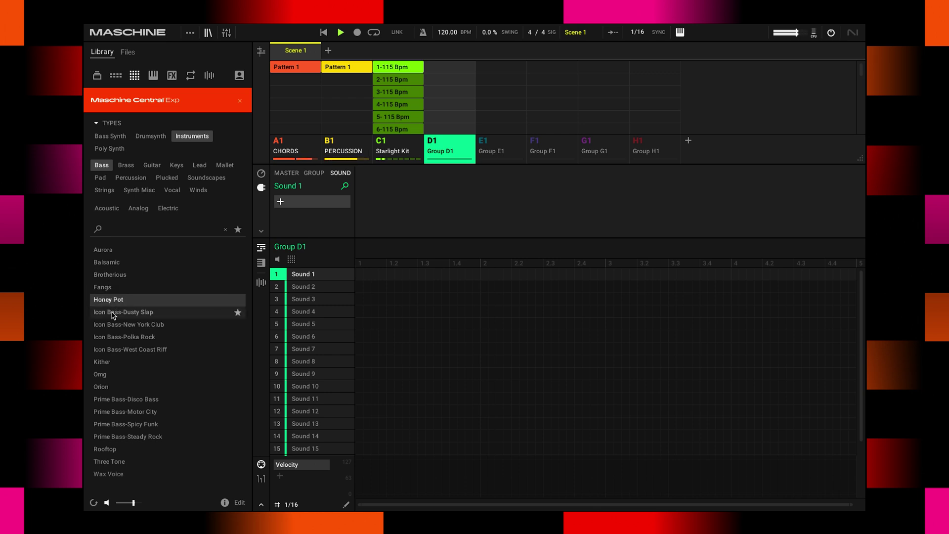
left_click(114, 313)
left_click(114, 325)
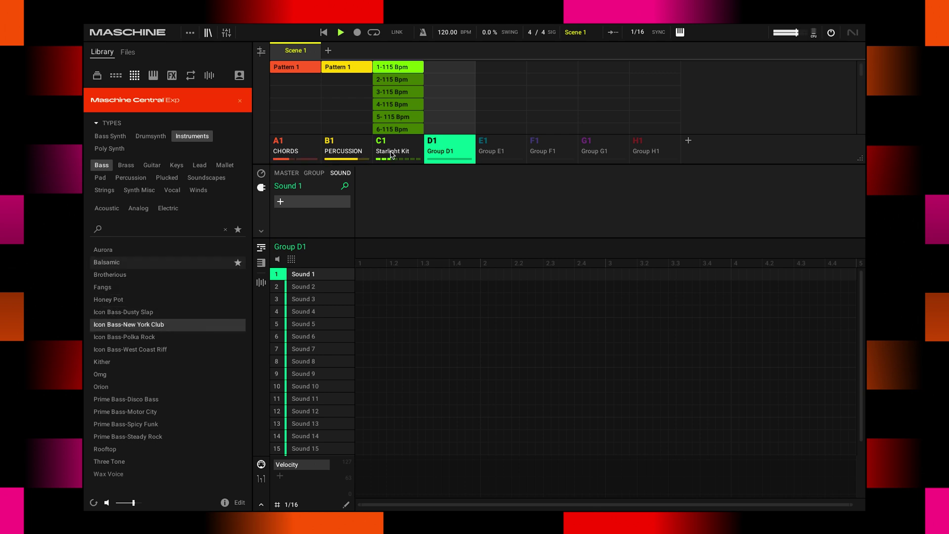
left_click(341, 33)
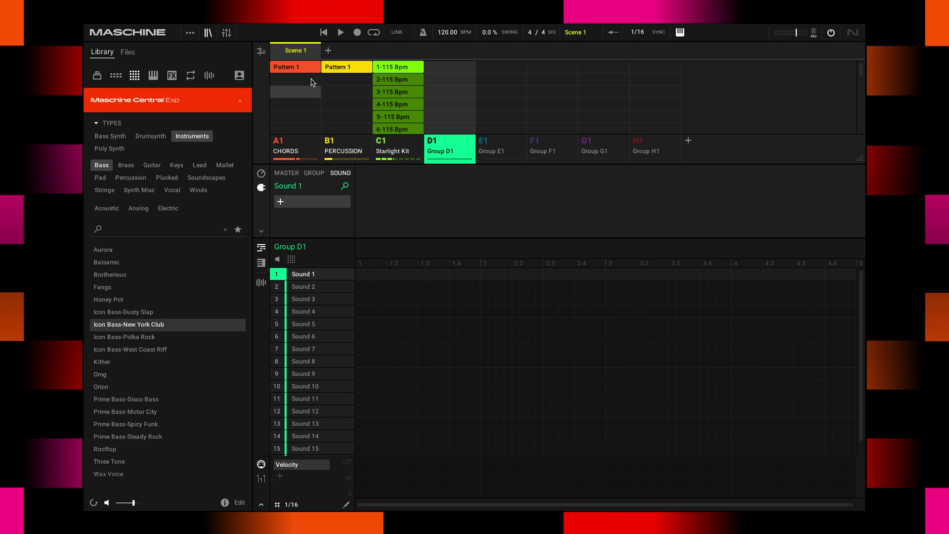
Load Icon Bass-New York Club onto Sound 1 and turn up its Comp and Drive
left_click(135, 329)
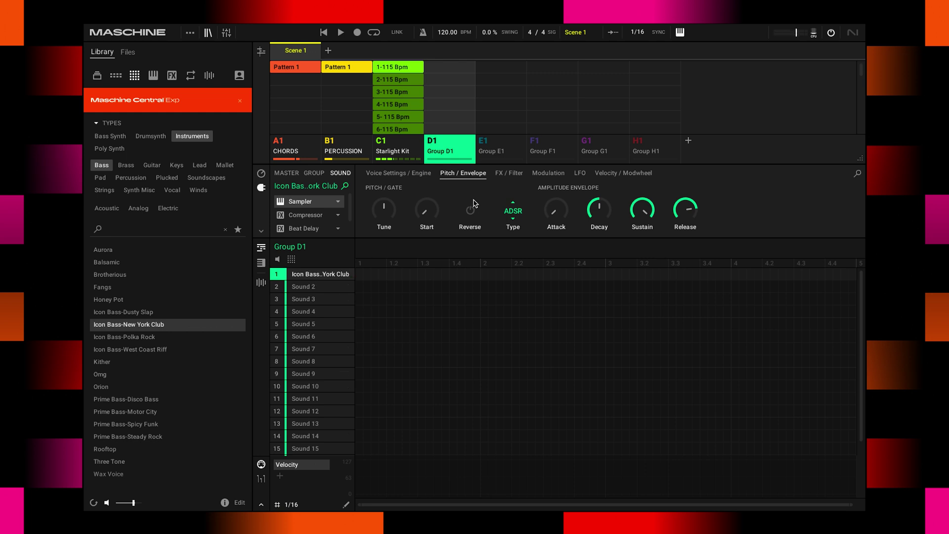
left_click(509, 173)
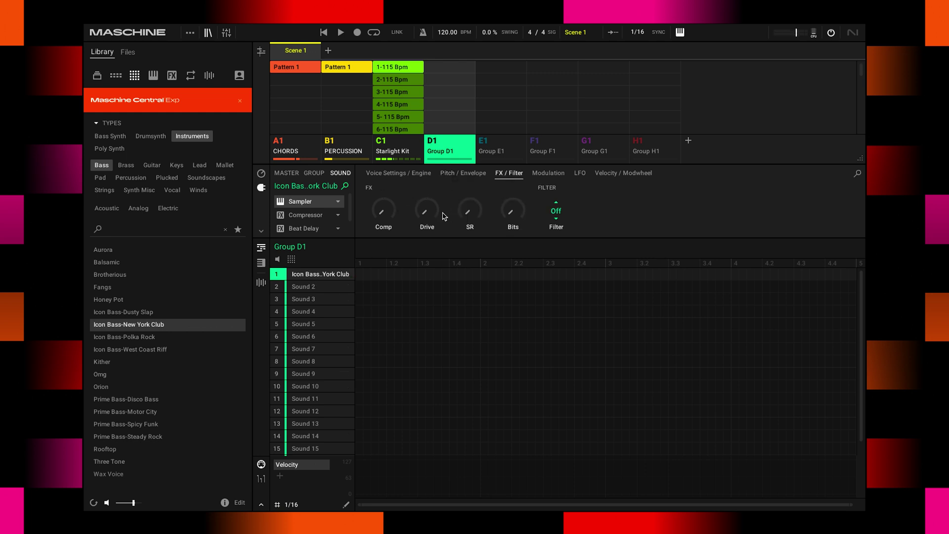
left_click_drag(395, 211, 427, 225)
mouse_move(327, 24)
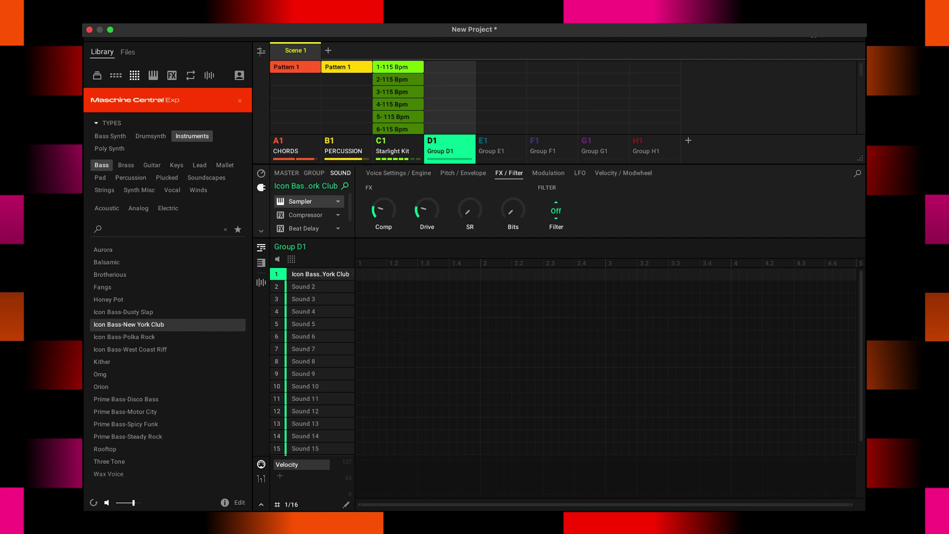
Set the bass sound's polyphony to 1 in Voice Settings
left_click(399, 173)
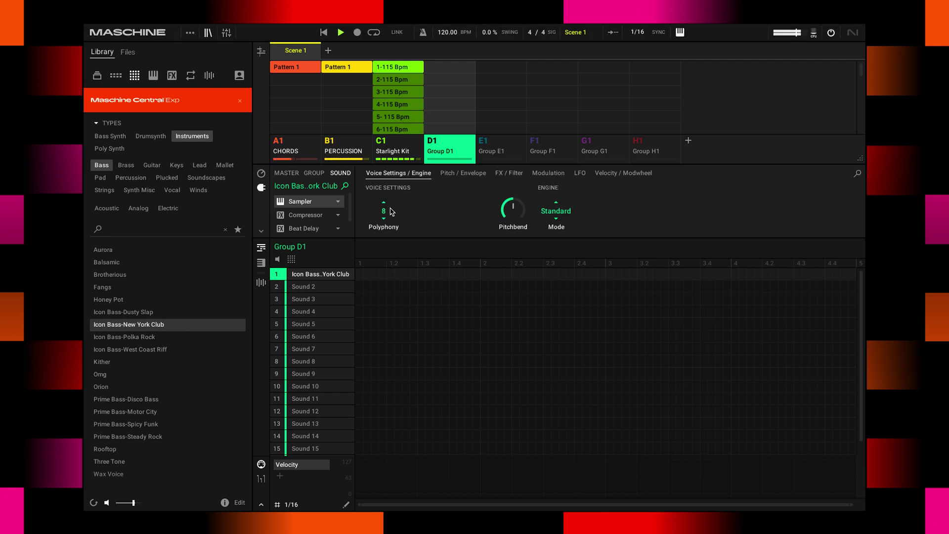
left_click(385, 213)
left_click(394, 236)
Record a live four-bar bass line into a new Pattern 1 for Group D1
left_click(341, 32)
key("ctrl+r")
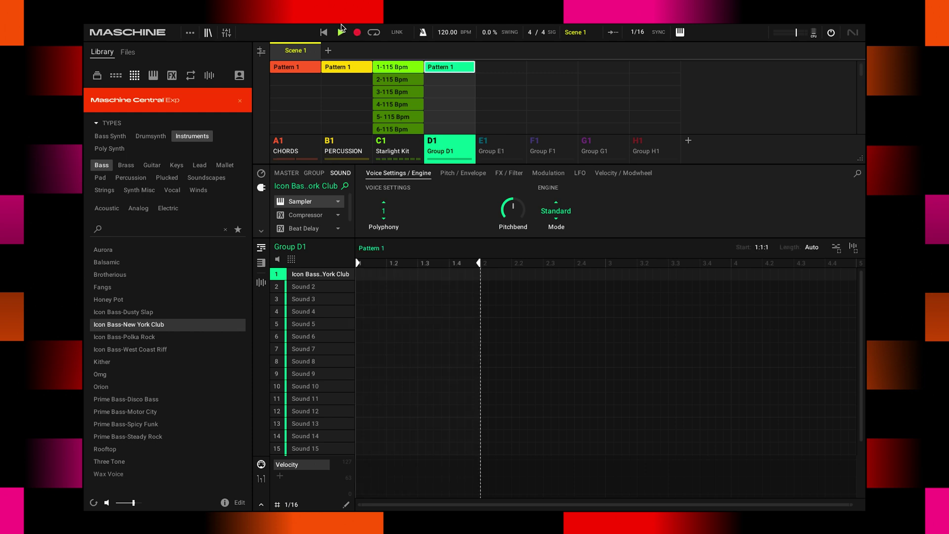
key("z")
key("z")
key("z")
key("z")
key("z")
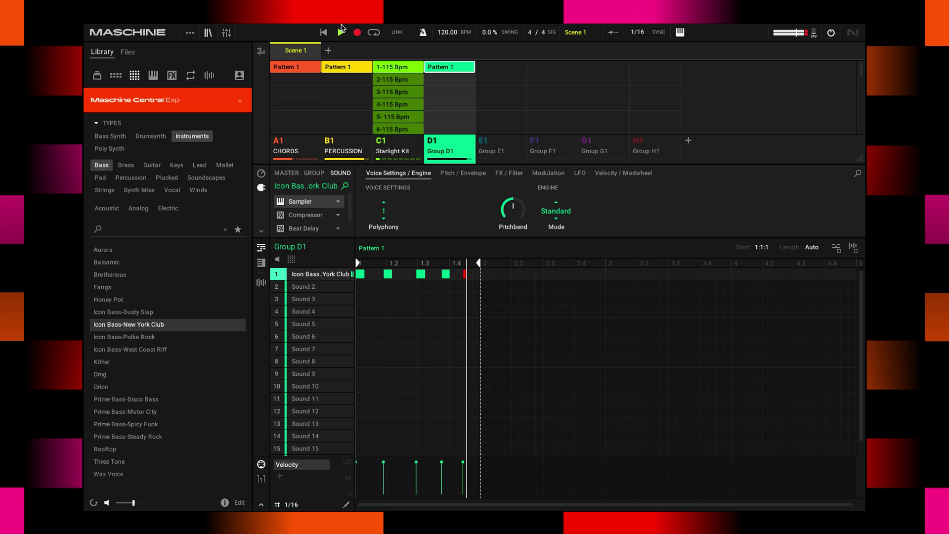
key("z")
key("z")
key("z")
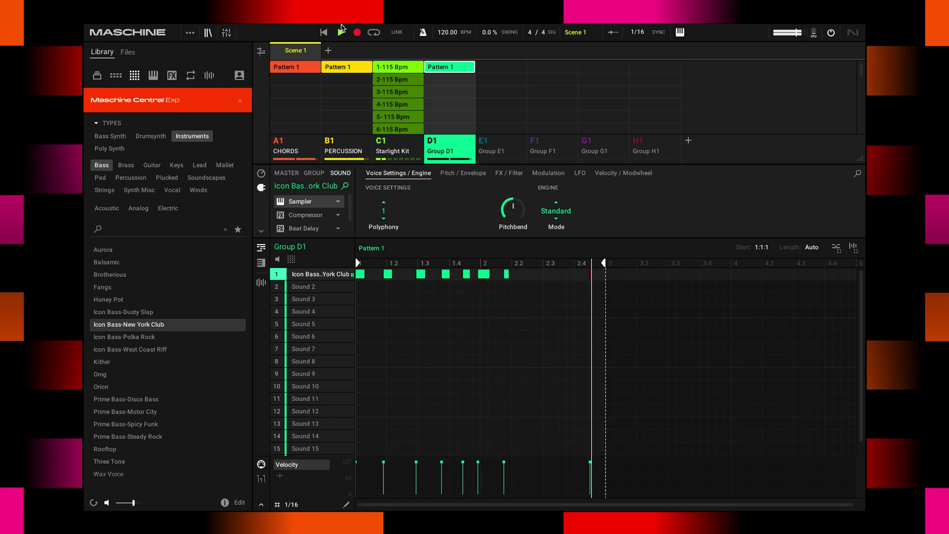
key("z")
key("z")
key("z")
key("z")
key("z")
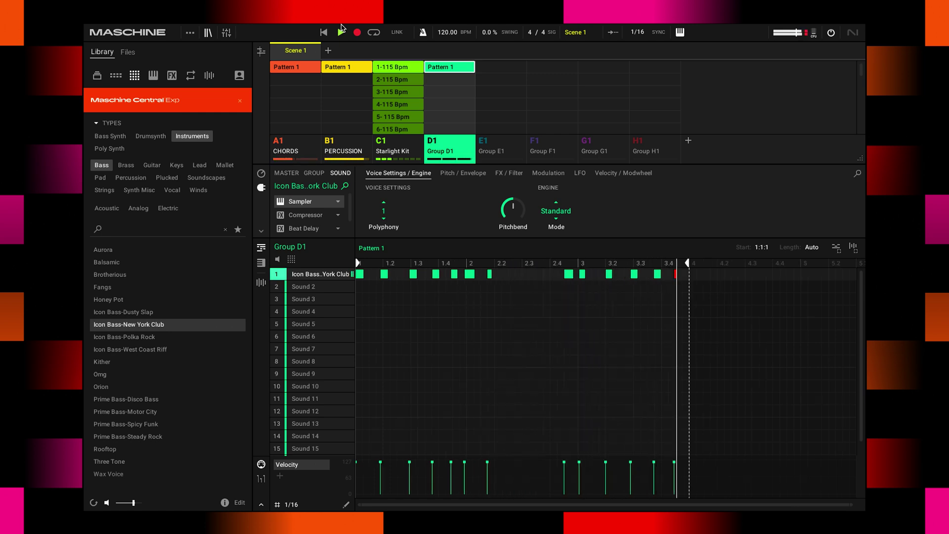
key("z")
key("z")
key("space")
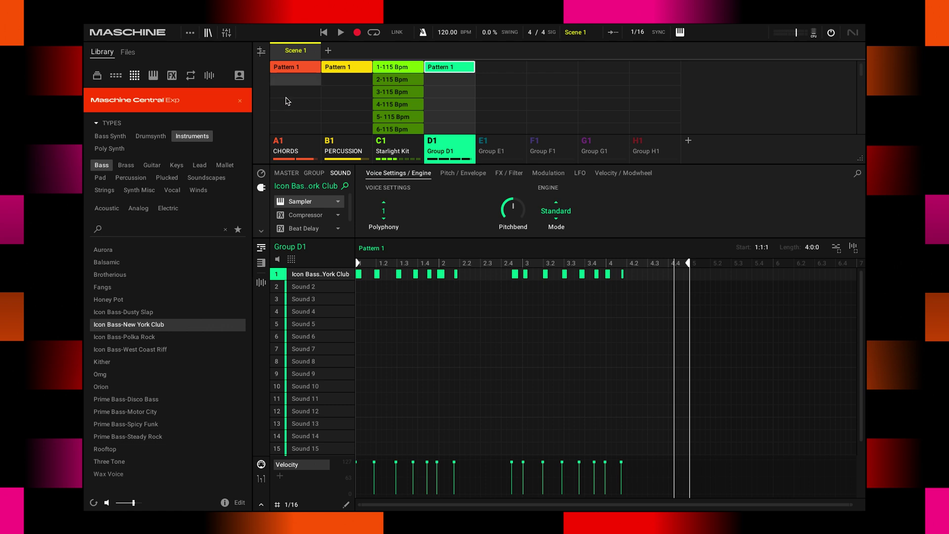
Select all recorded bass notes, quantize them to the grid, then stop playback
left_click(324, 32)
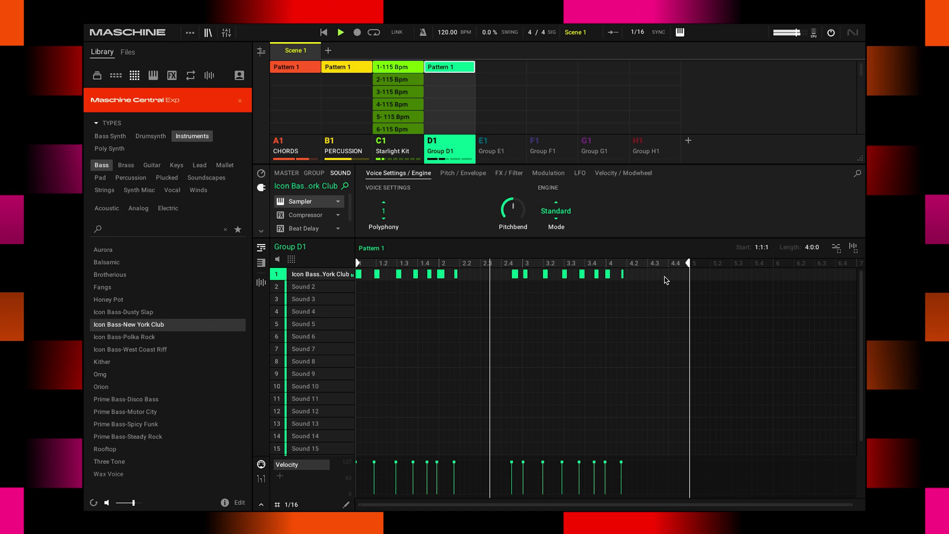
left_click(289, 275)
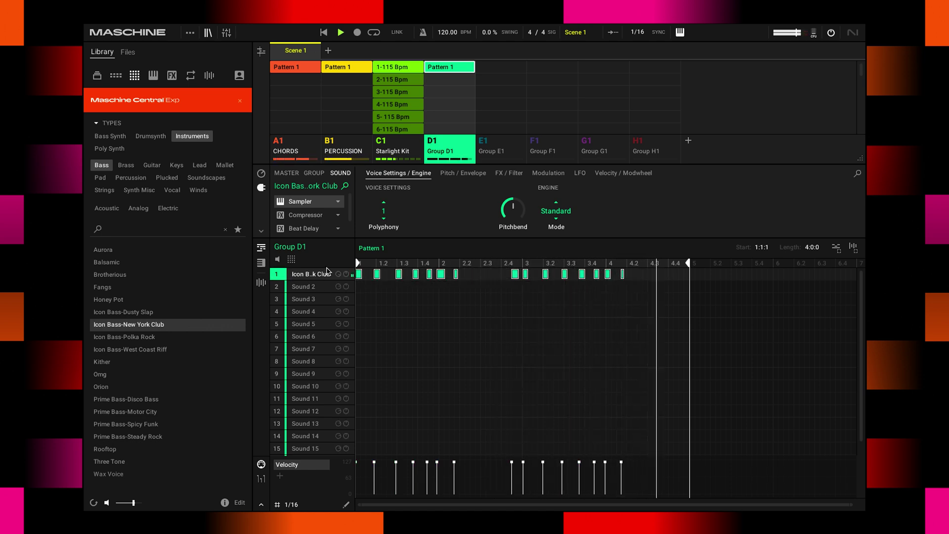
right_click(441, 275)
left_click(478, 351)
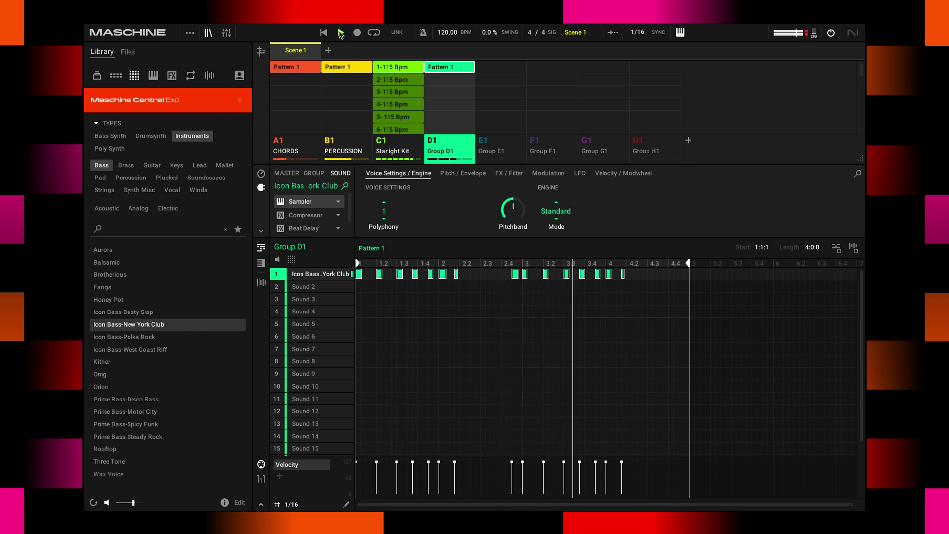
key("space")
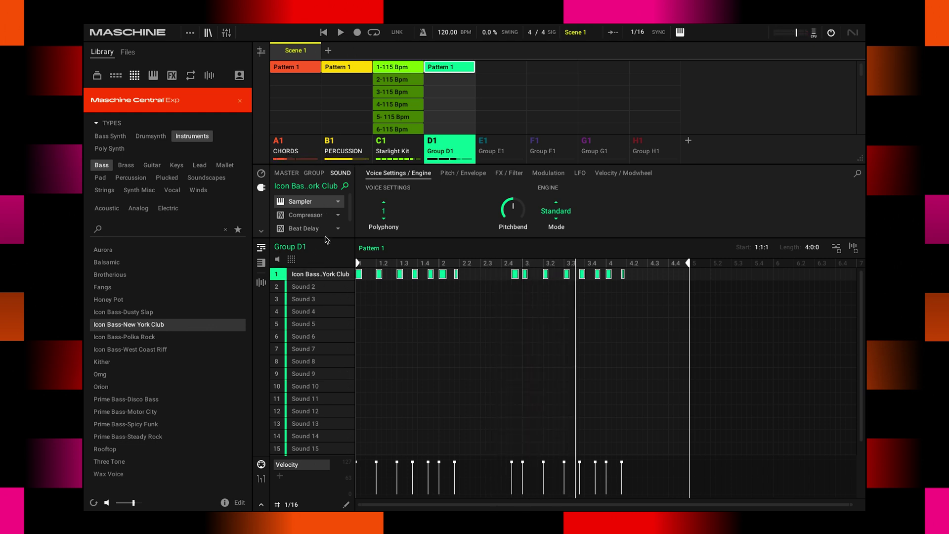
scroll(351, 213, "down", 1)
scroll(351, 214, "down", 1)
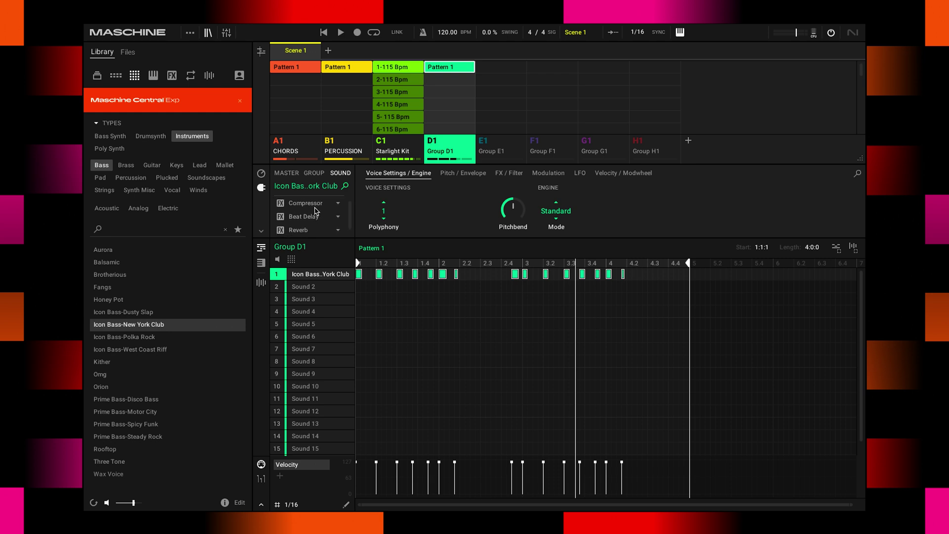
scroll(353, 222, "up", 2)
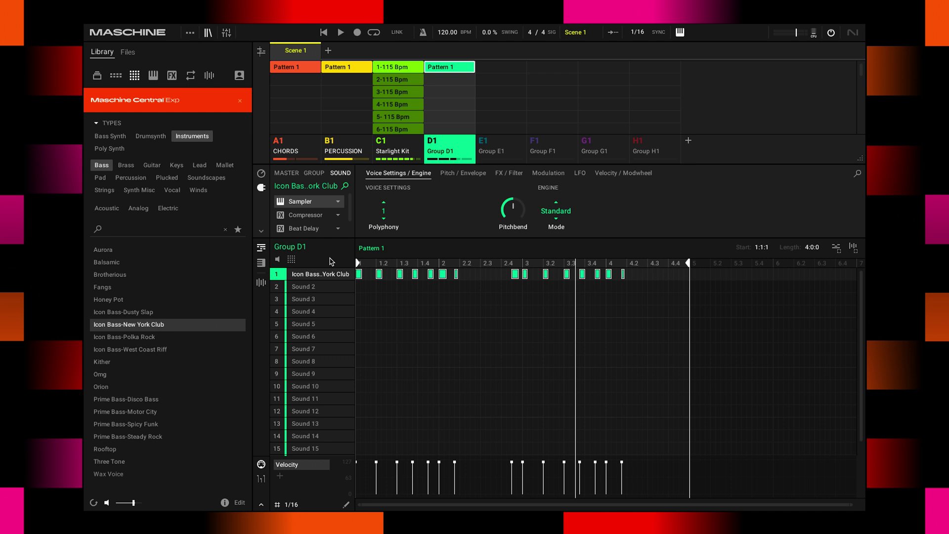
Name Group D1 'BASS' and the empty Group E1 'STRINGS'
double_click(450, 153)
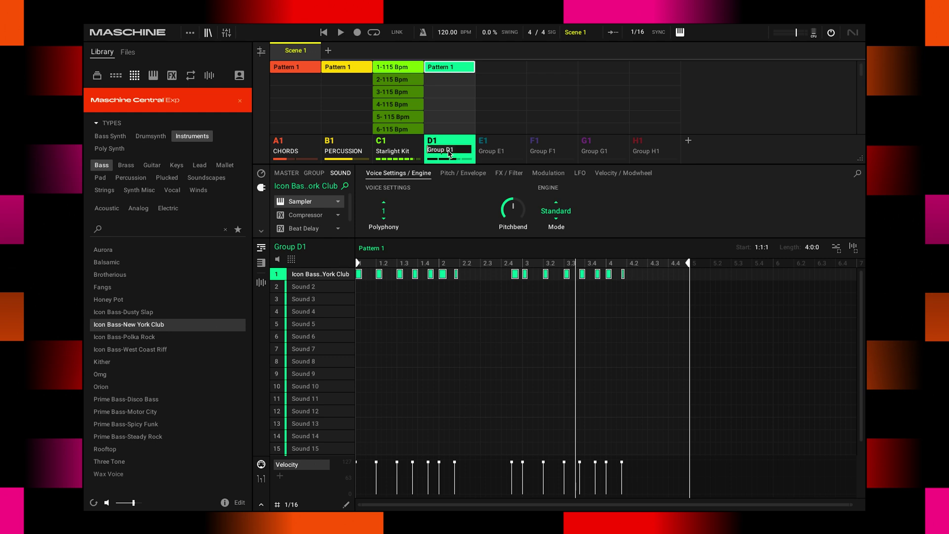
type("BASS")
key("Return")
double_click(495, 152)
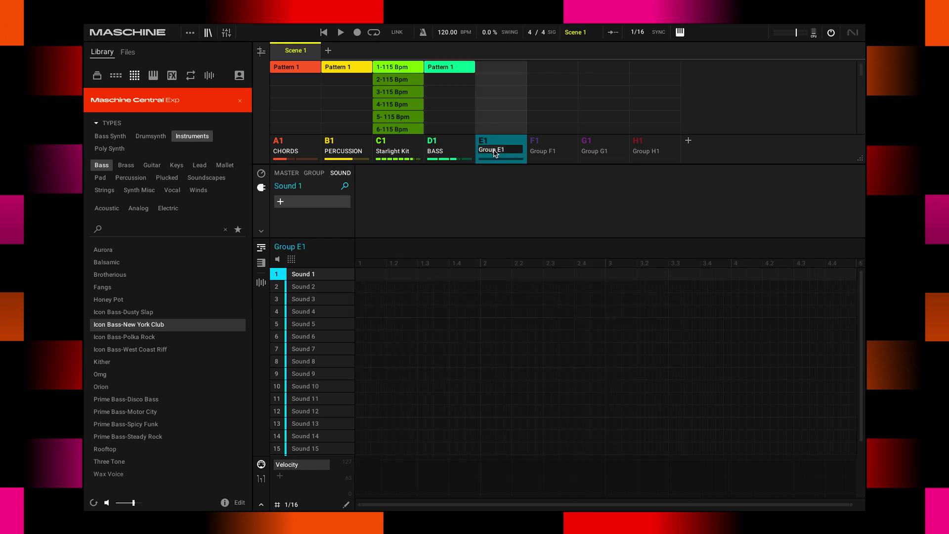
type("STRINGS")
key("Return")
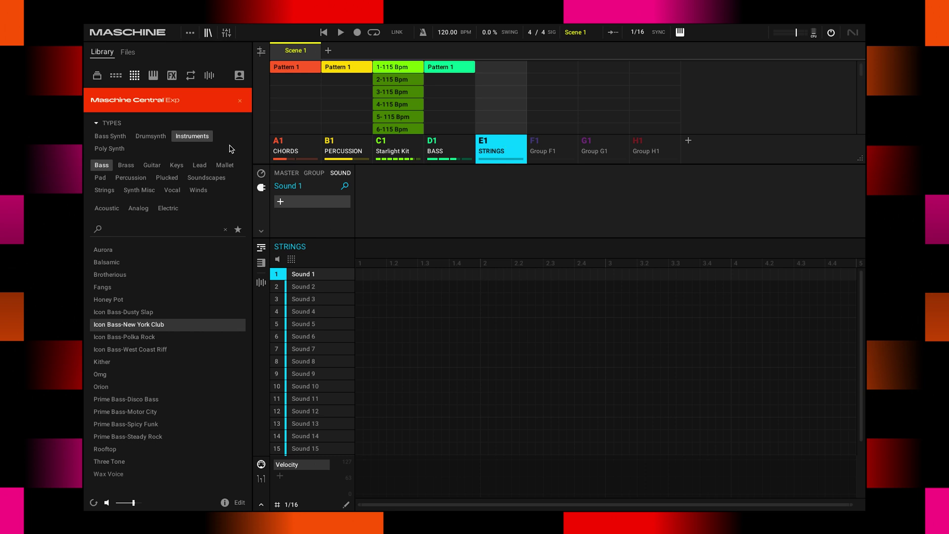
Load Symphony String-Cellos onto Sound 1 and audition it in the C4–F5 and C5–F6 ranges
left_click(104, 193)
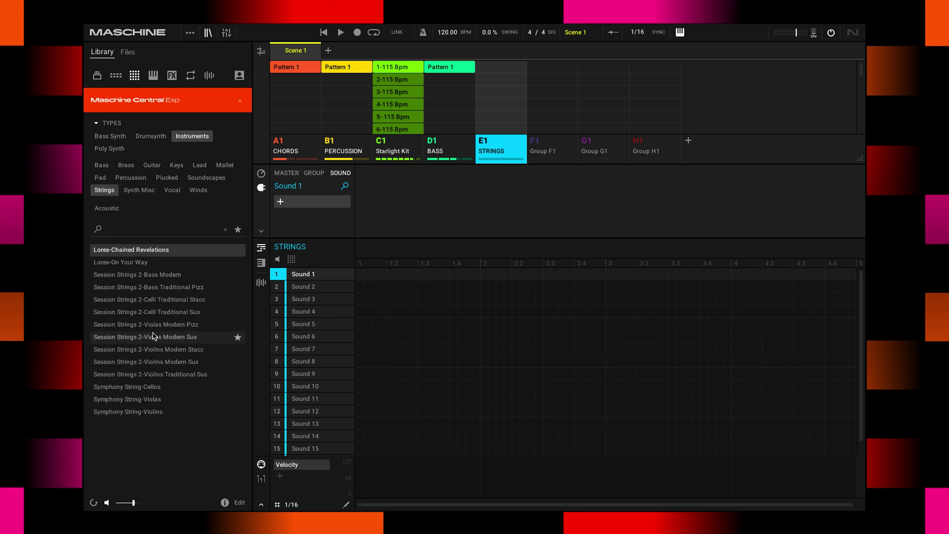
left_click(128, 391)
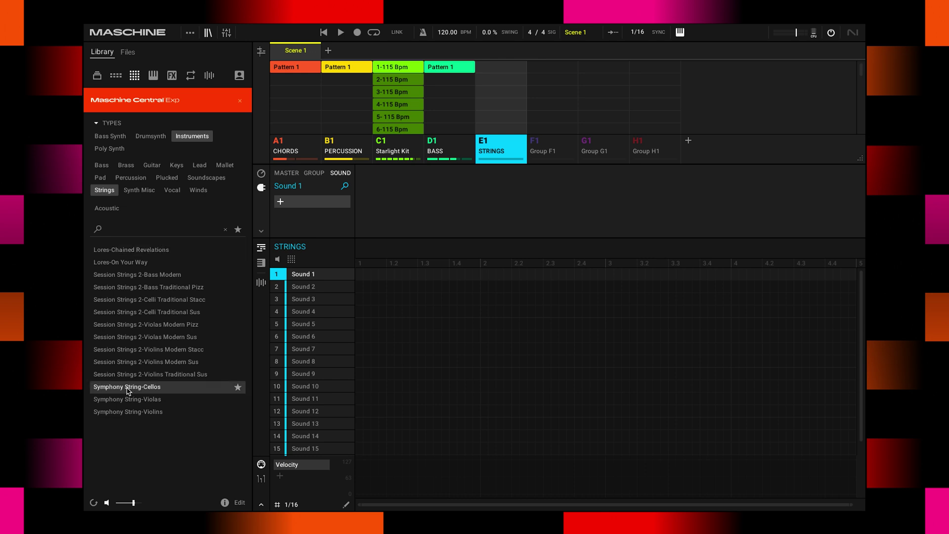
double_click(125, 388)
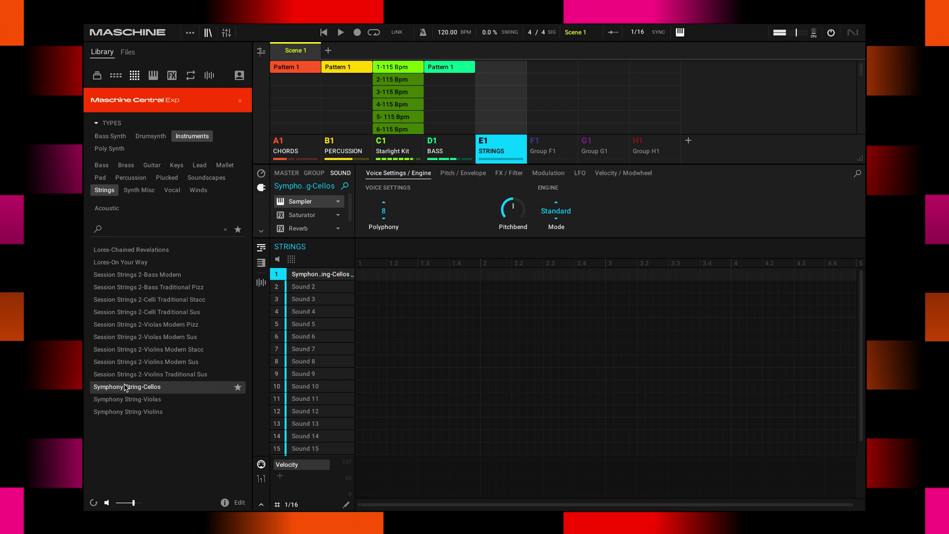
key("a")
left_click(325, 32)
key("x")
Draw one cello note in Keyboard view and extend STRINGS Pattern 1 to 2:0:0
left_click(341, 33)
left_click(261, 263)
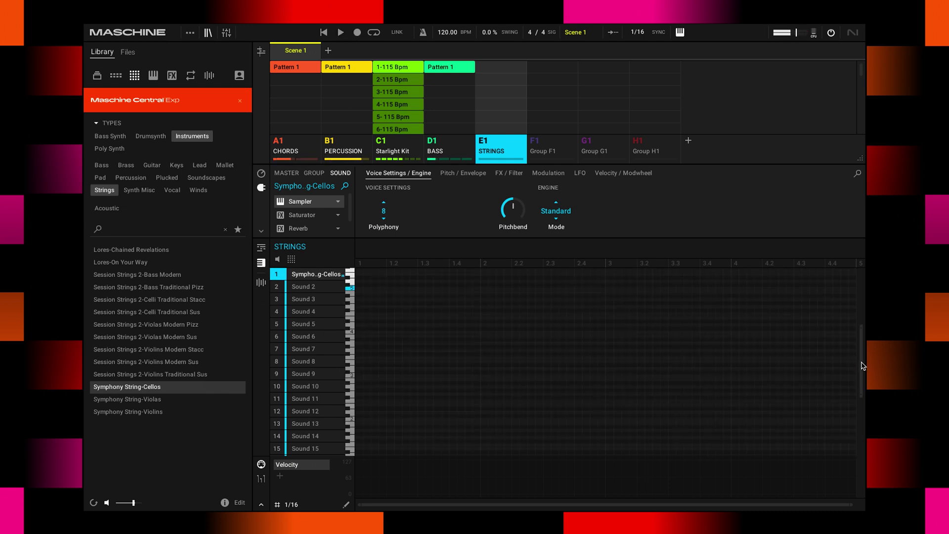
left_click_drag(861, 366, 859, 322)
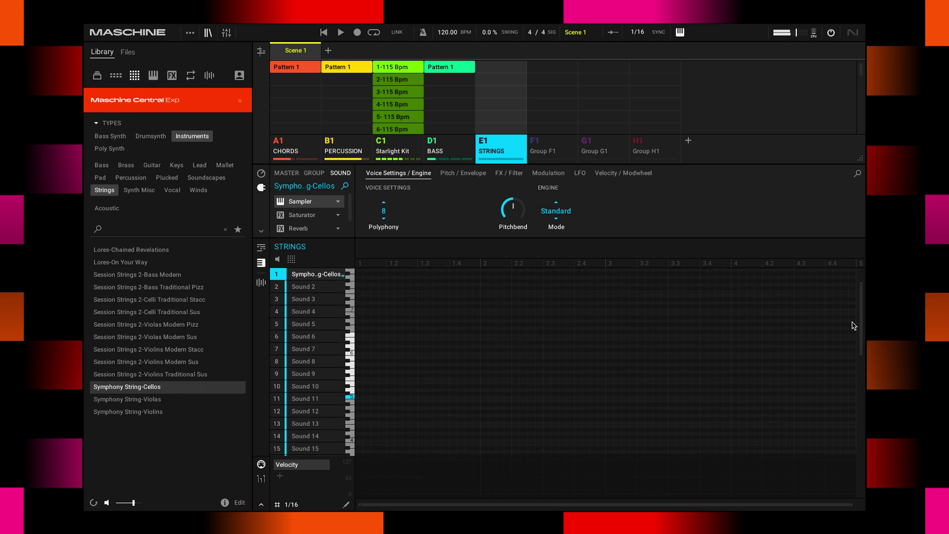
left_click(358, 337)
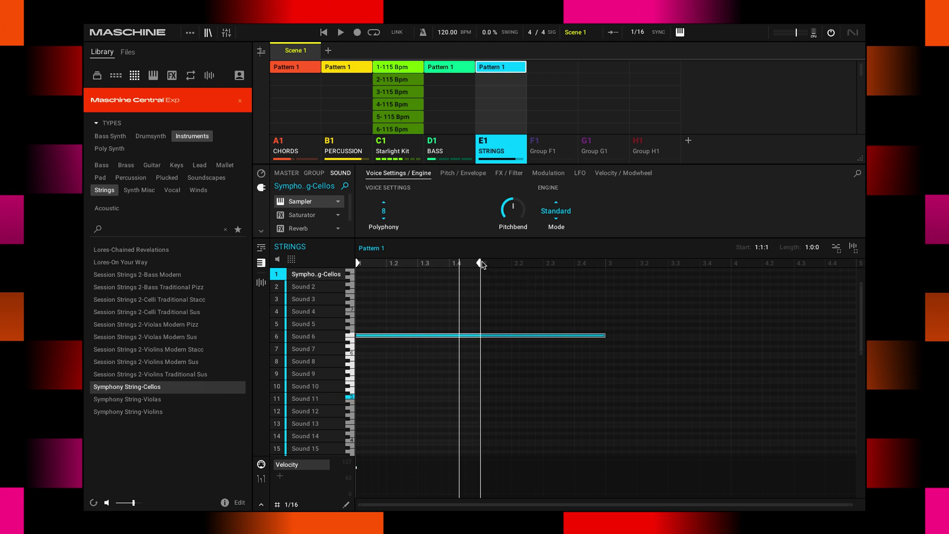
left_click_drag(538, 272, 584, 271)
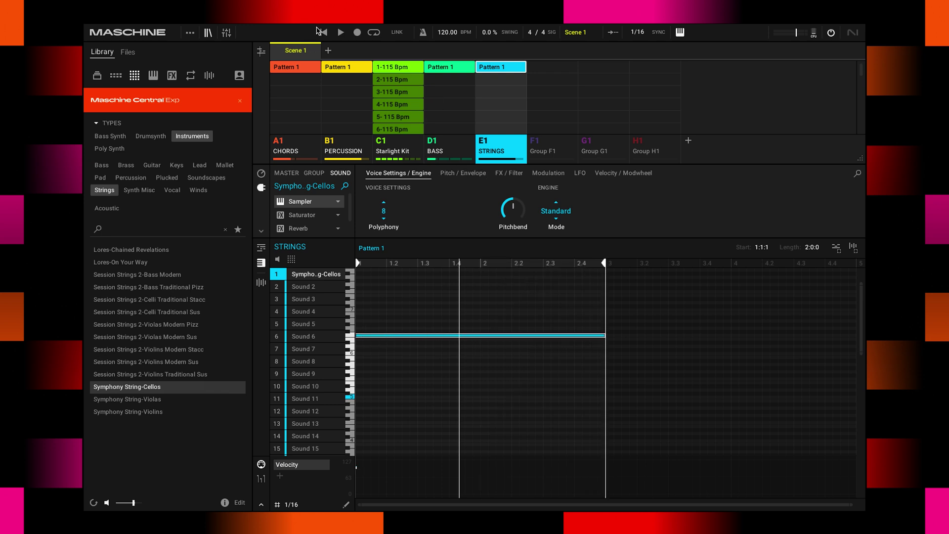
left_click(324, 32)
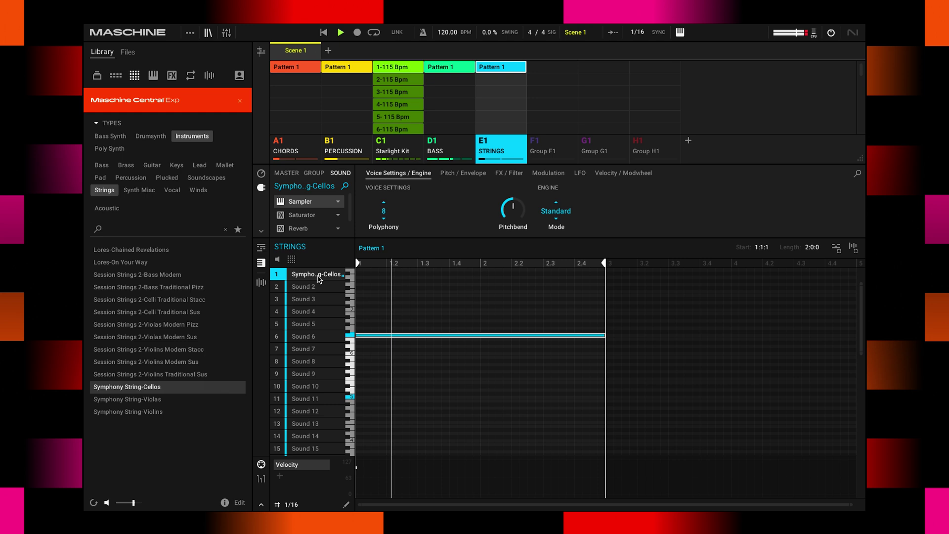
left_click(261, 248)
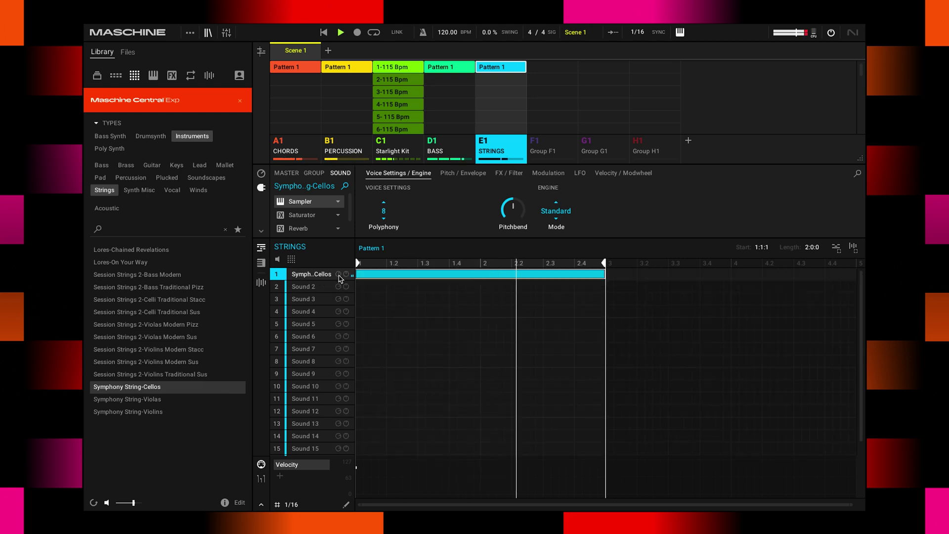